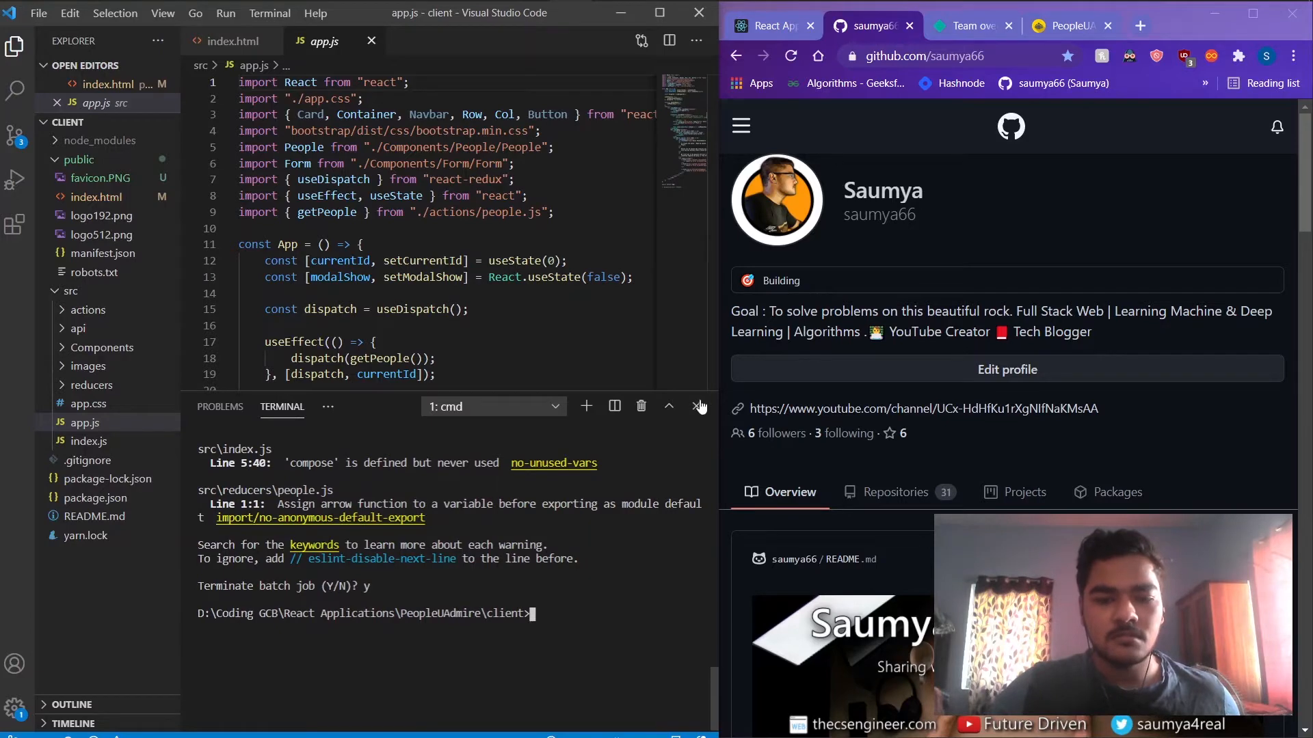
Maximize the terminal panel and run npm start in the client folder to launch the React app locally.
left_click(669, 406)
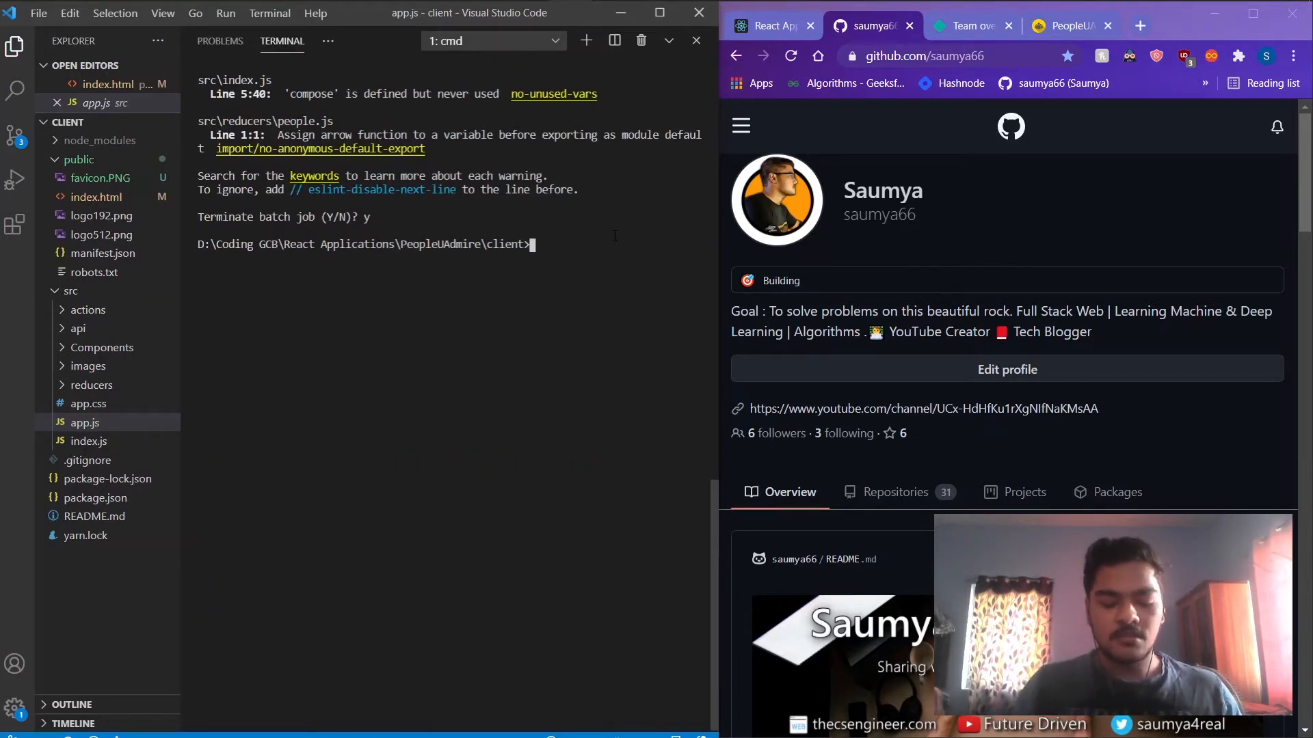
type("np")
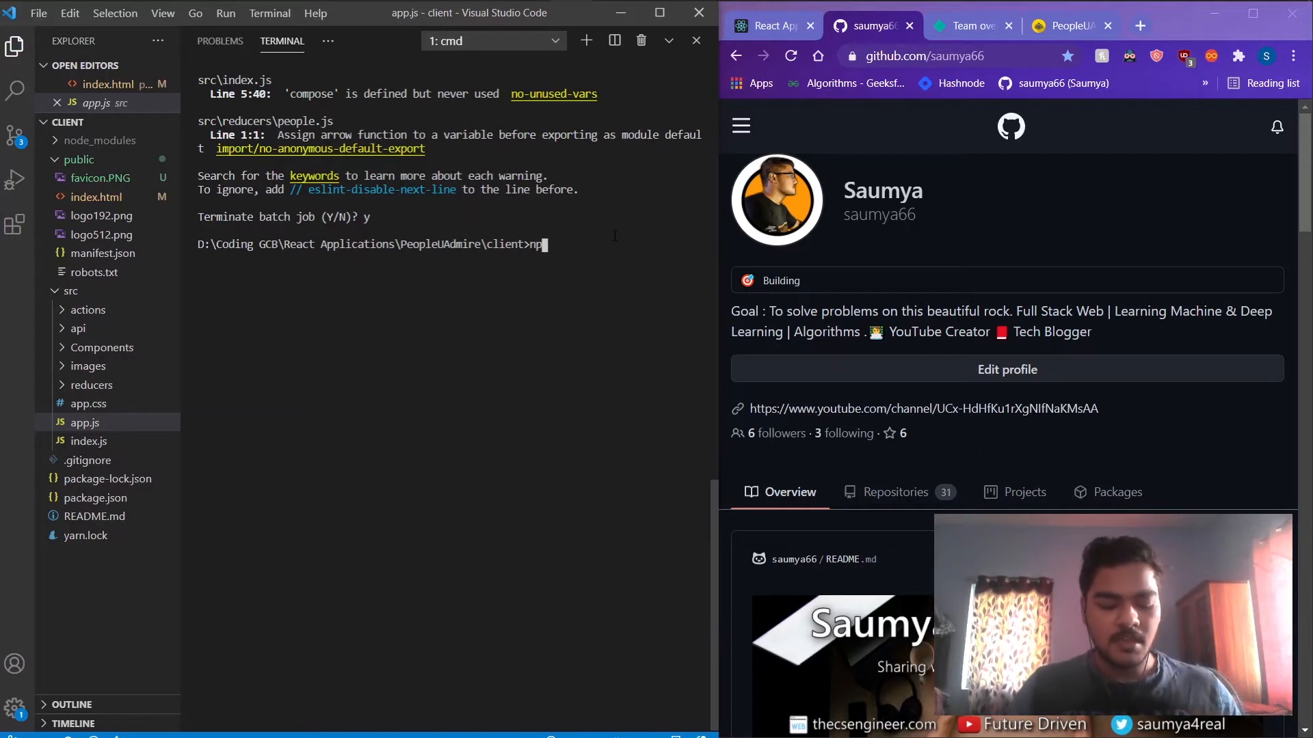
type("m sta")
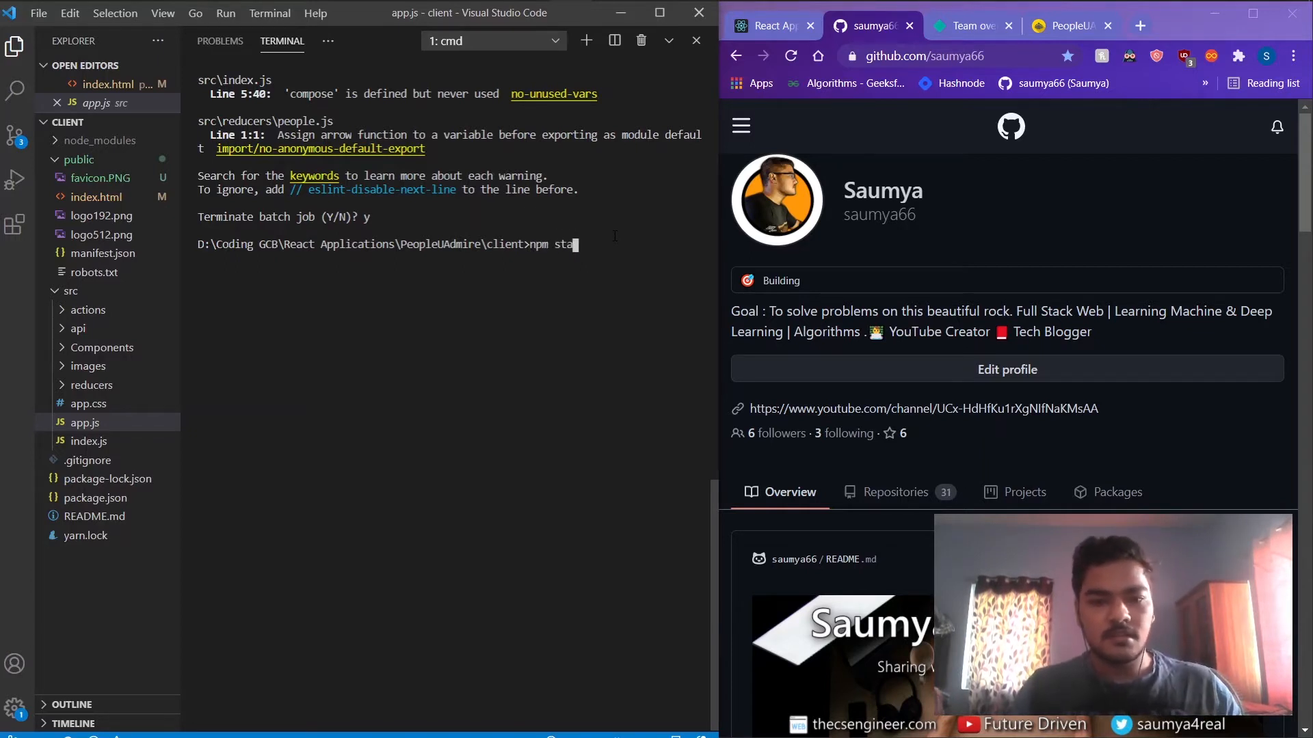
type("rt")
key("Return")
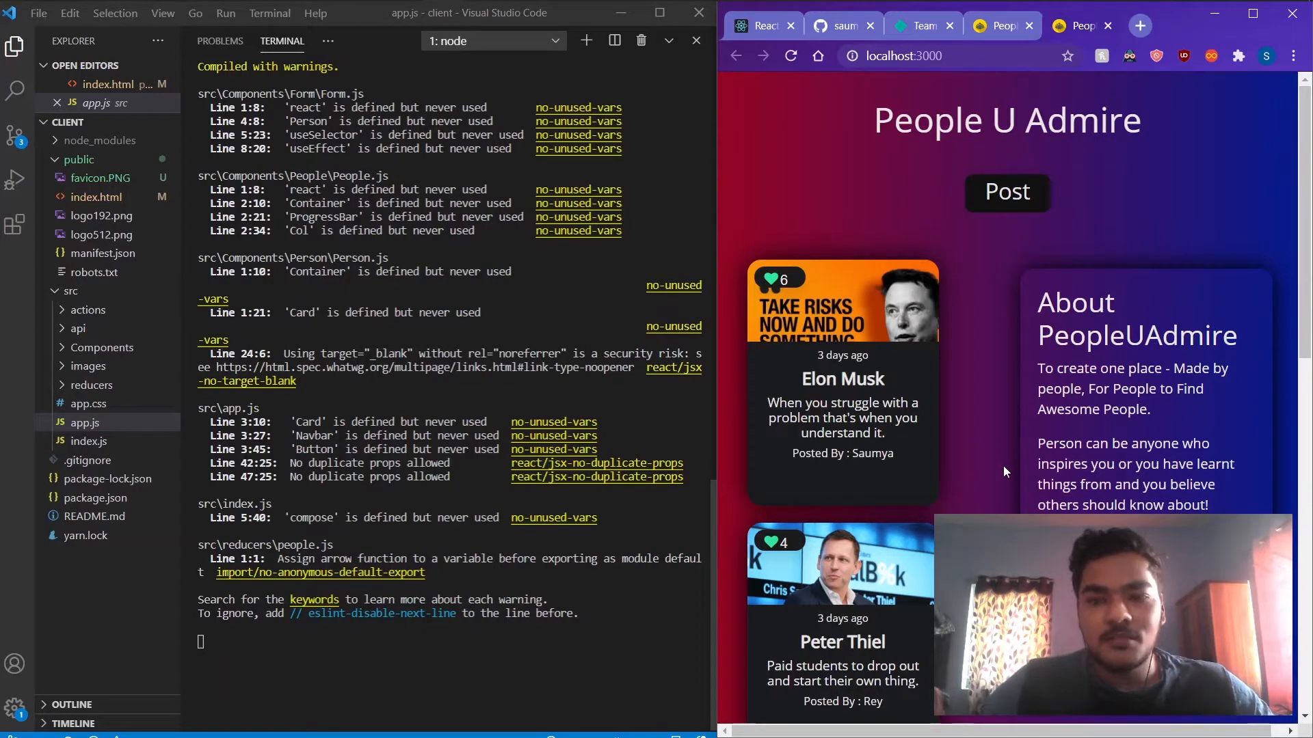
Look over the locally served People U Admire page, examining its header, person cards and About section.
scroll(1003, 383, "down", 1)
scroll(1002, 379, "down", 1)
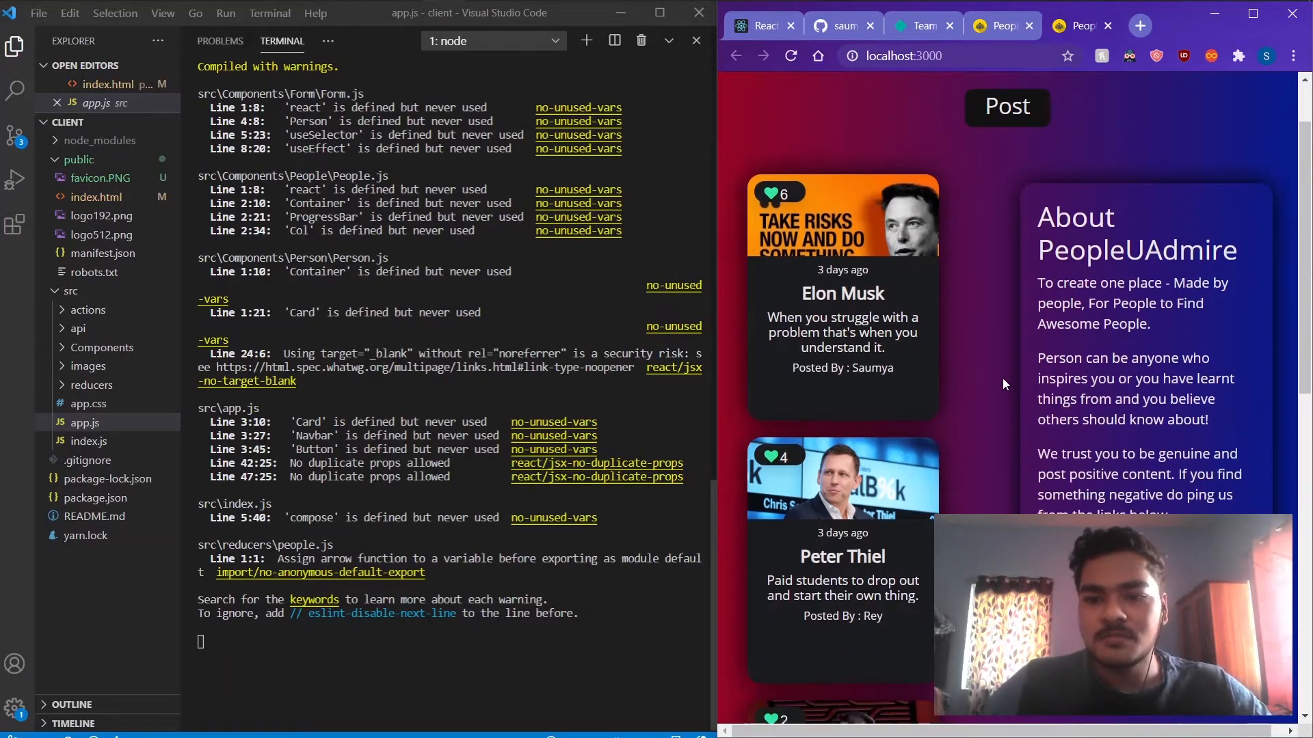
scroll(1002, 379, "down", 2)
scroll(1002, 379, "up", 2)
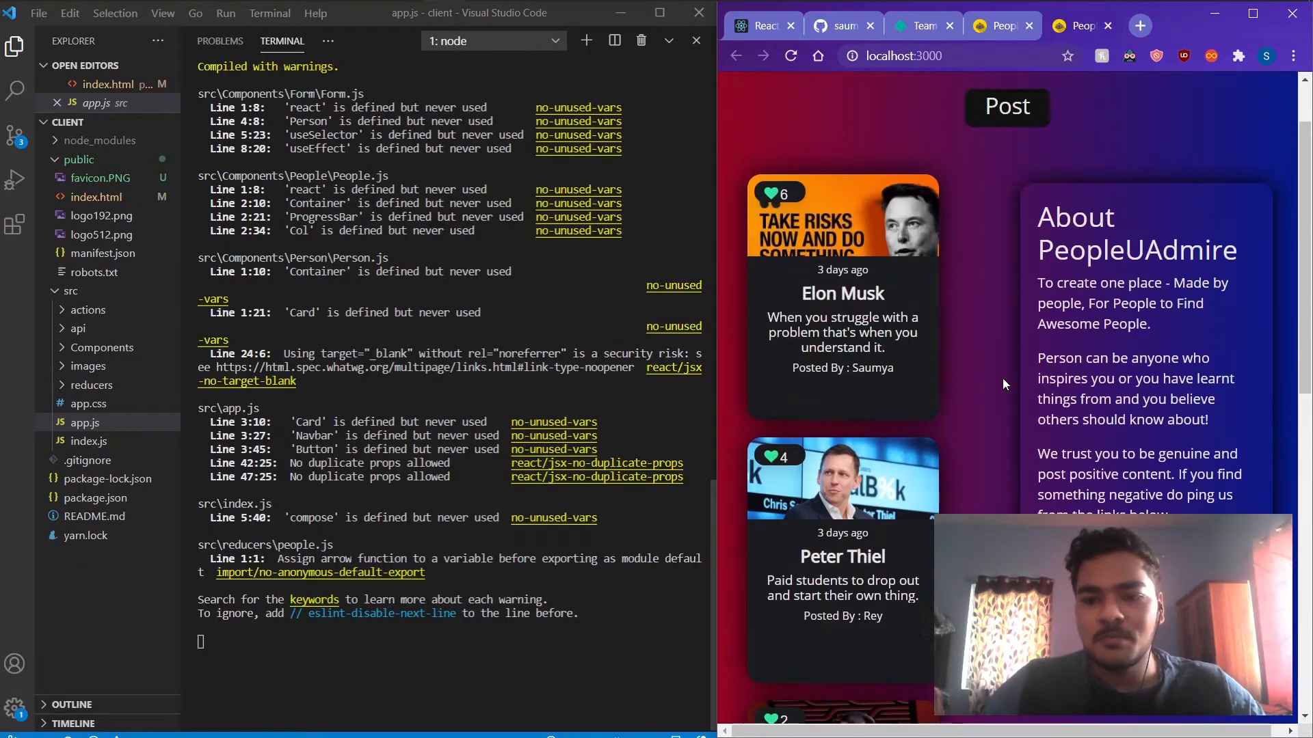
scroll(1002, 379, "up", 1)
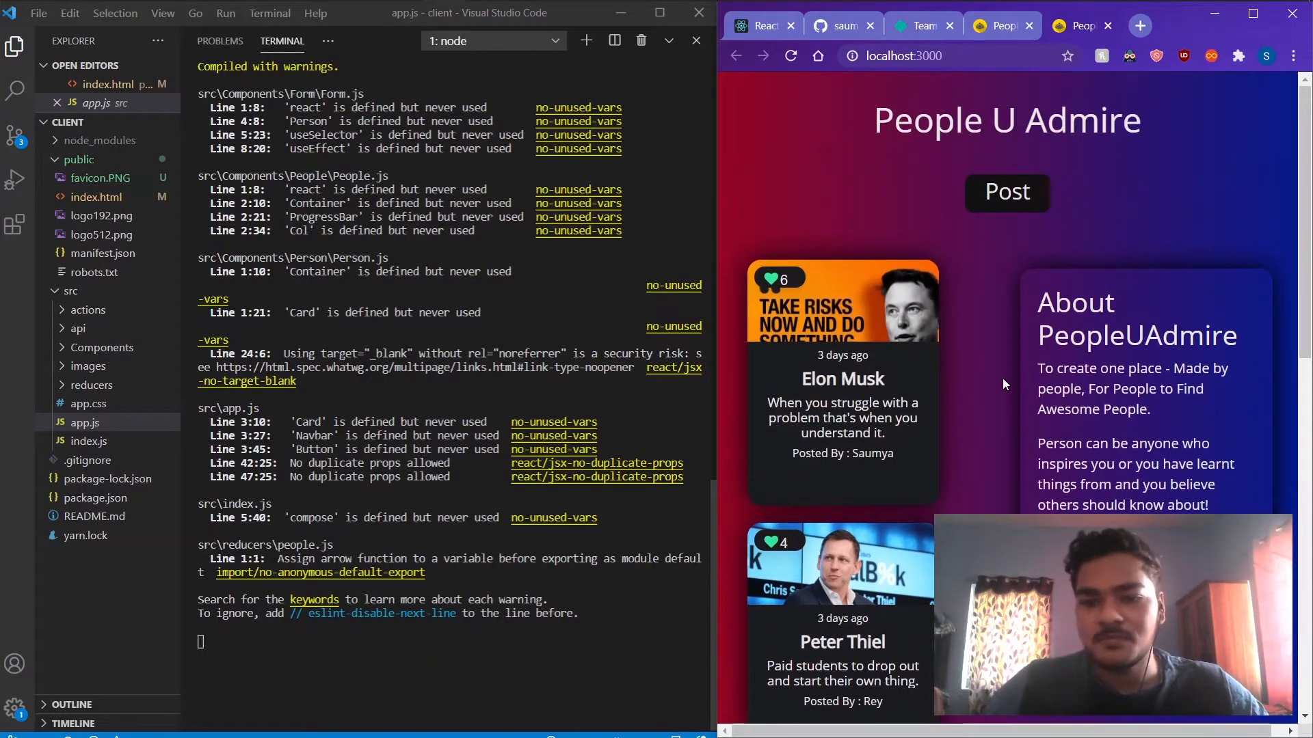
scroll(1004, 354, "down", 2)
scroll(1004, 354, "up", 3)
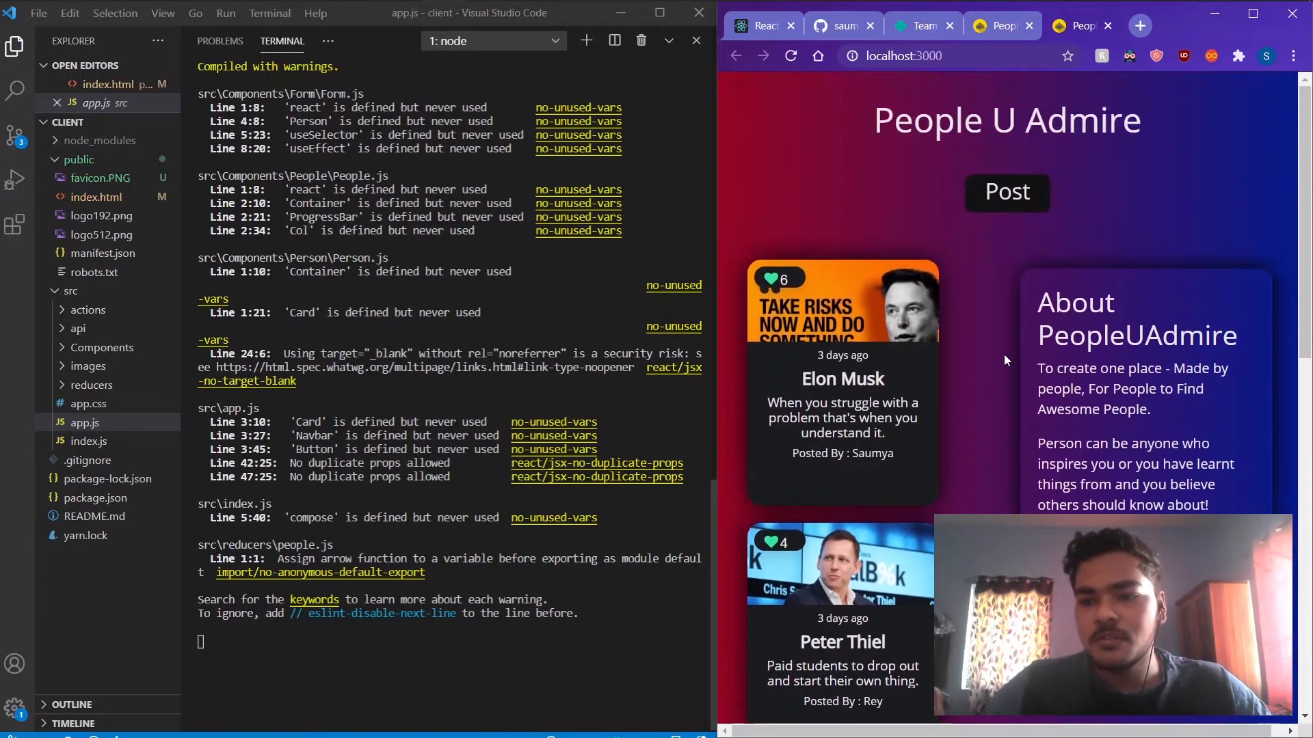
scroll(1003, 354, "down", 2)
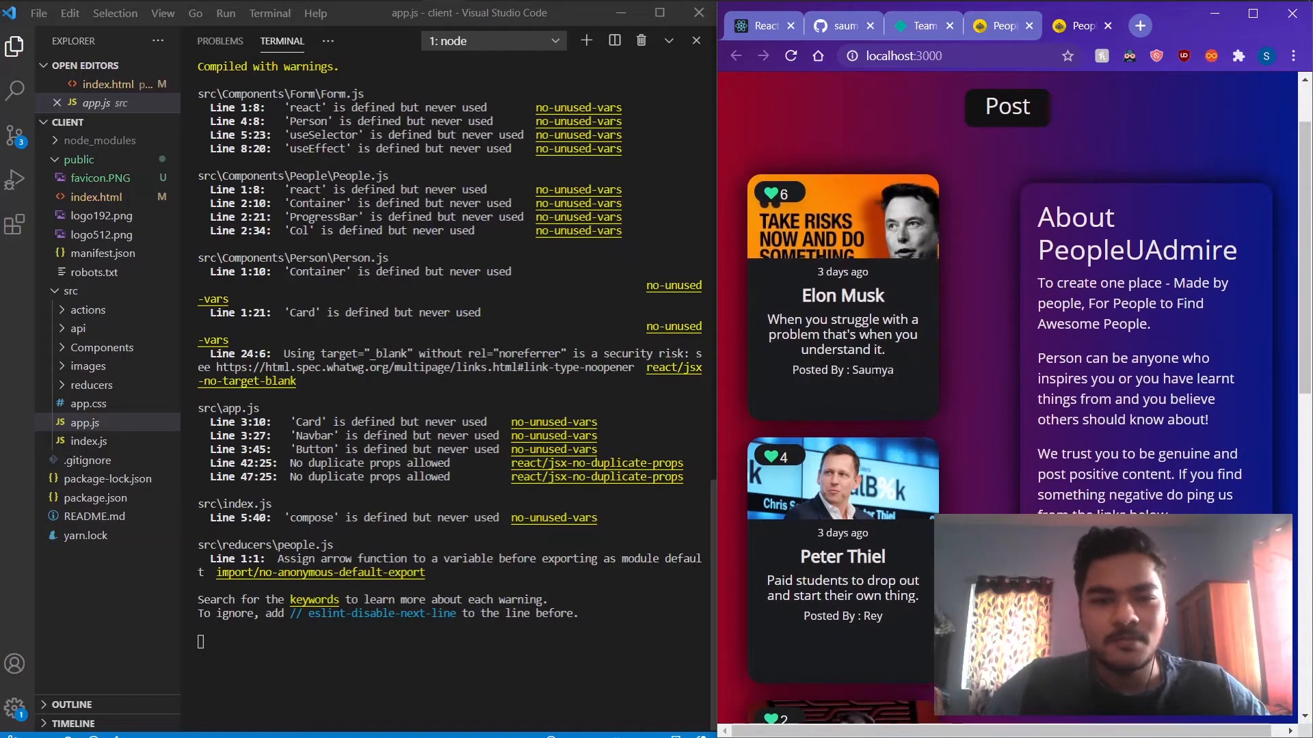
mouse_move(710, 399)
left_mouse_down()
mouse_move(651, 397)
mouse_move(698, 395)
left_mouse_up()
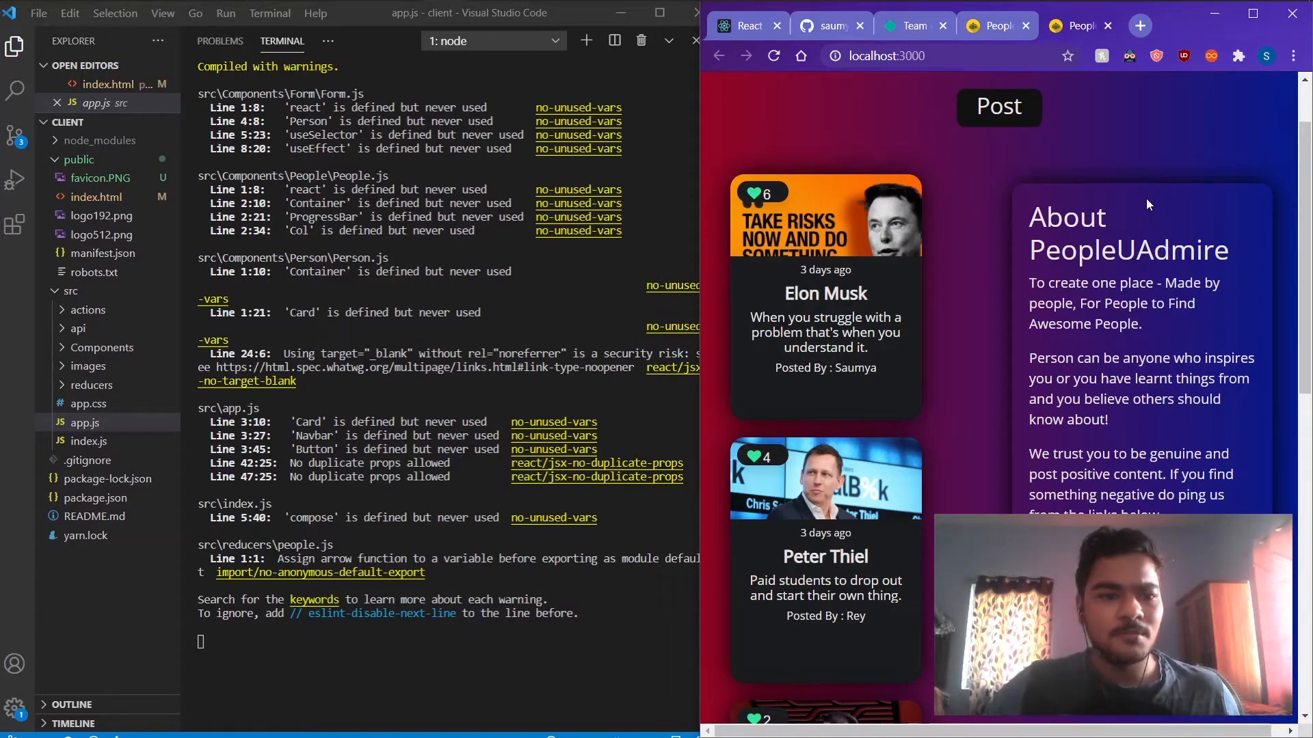
Close both localhost:3000 People U Admire tabs in the browser.
key("alt+Tab")
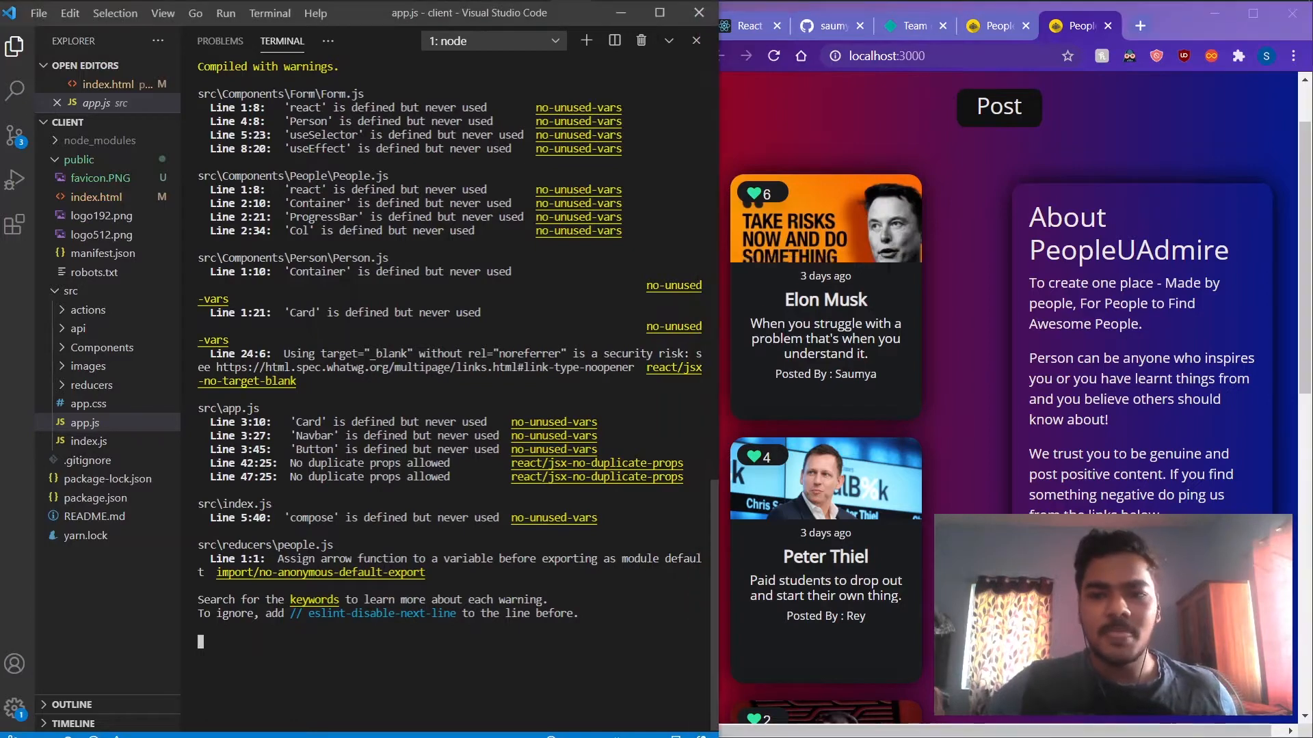
left_click(1109, 26)
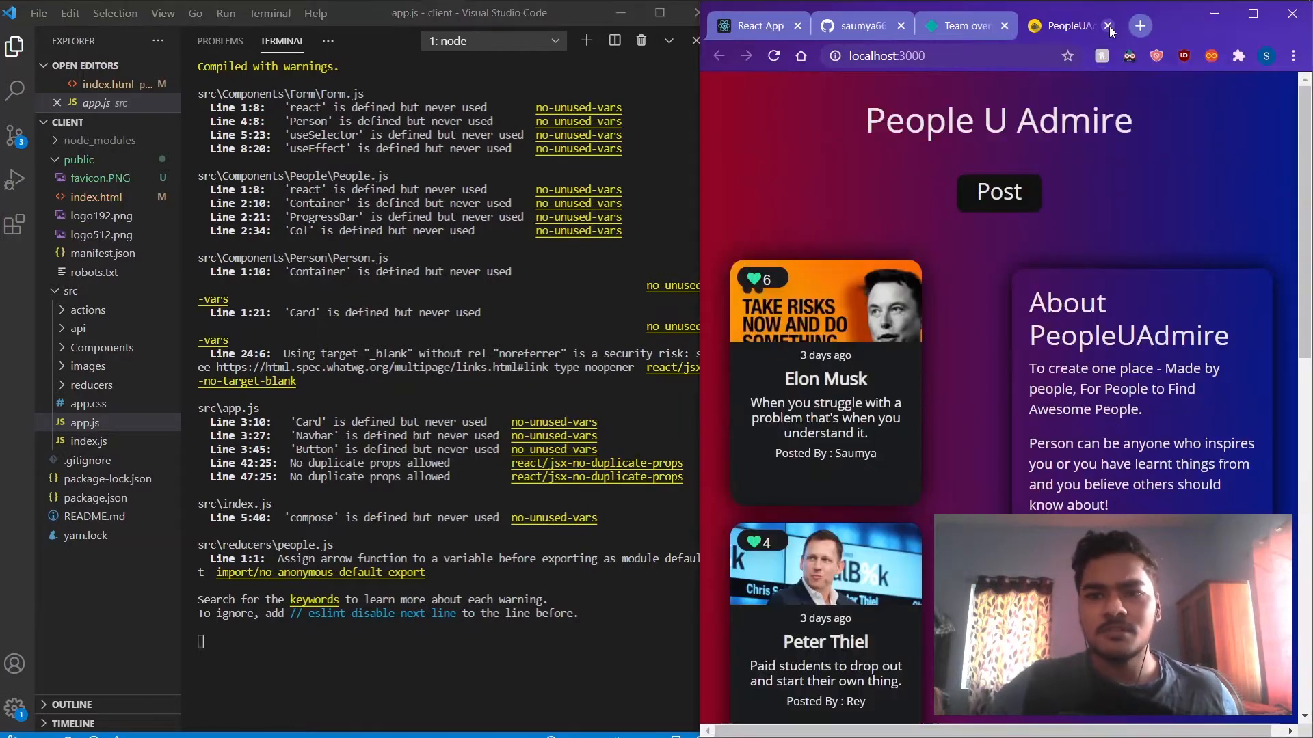
left_click(1109, 26)
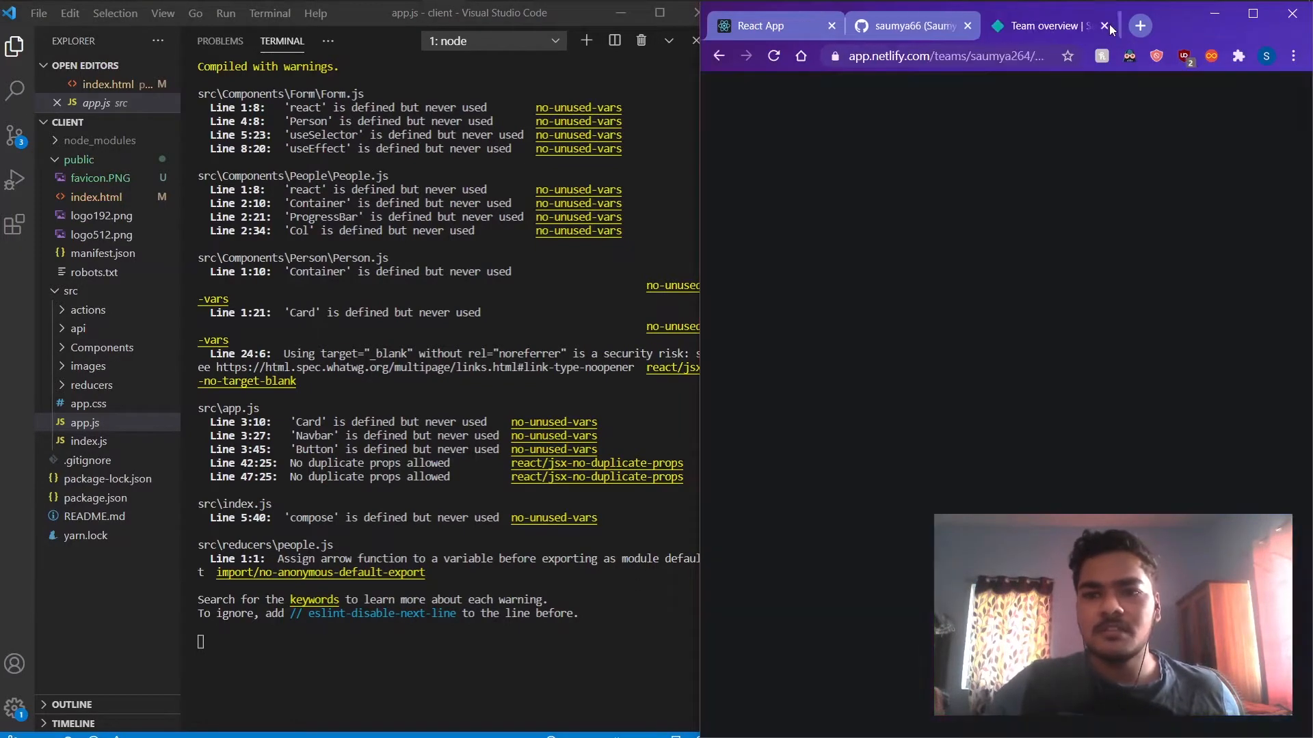
Stop the running development server in the terminal and confirm terminating the batch job with y.
left_click(456, 668)
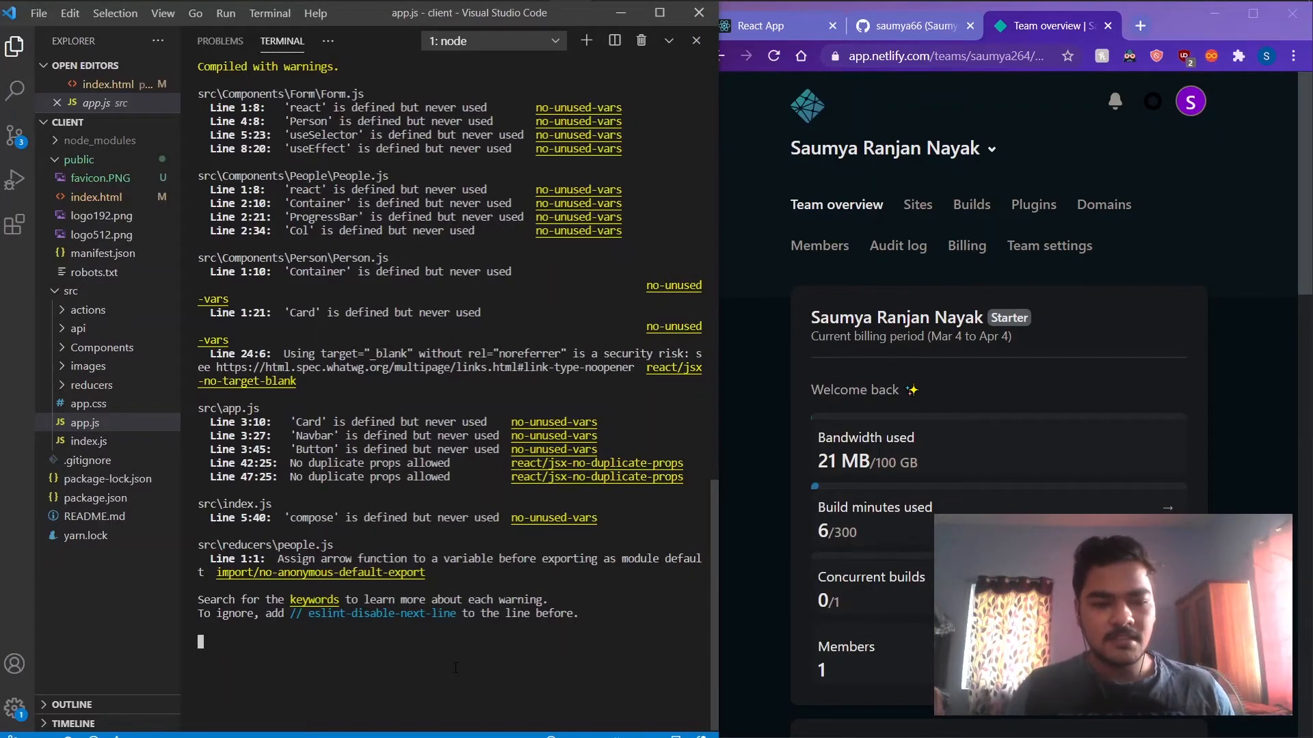
key("ctrl+c")
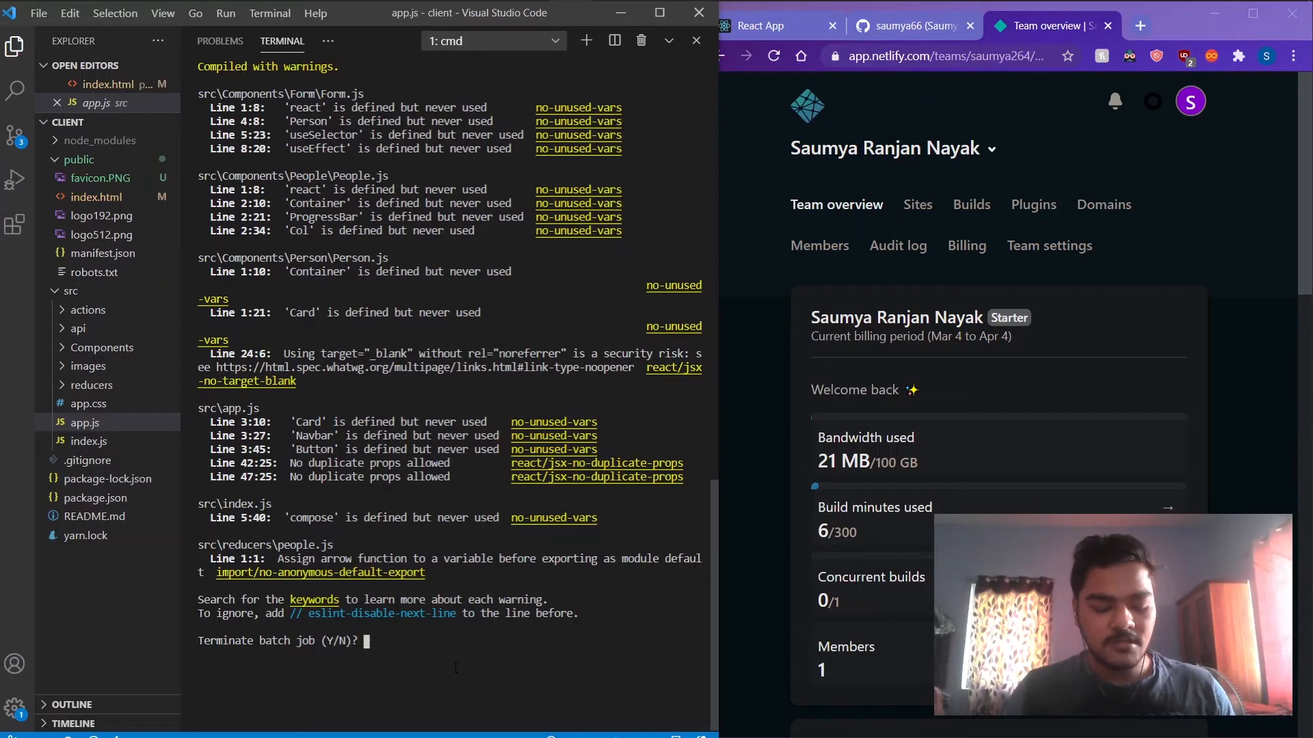
type("y")
key("Return")
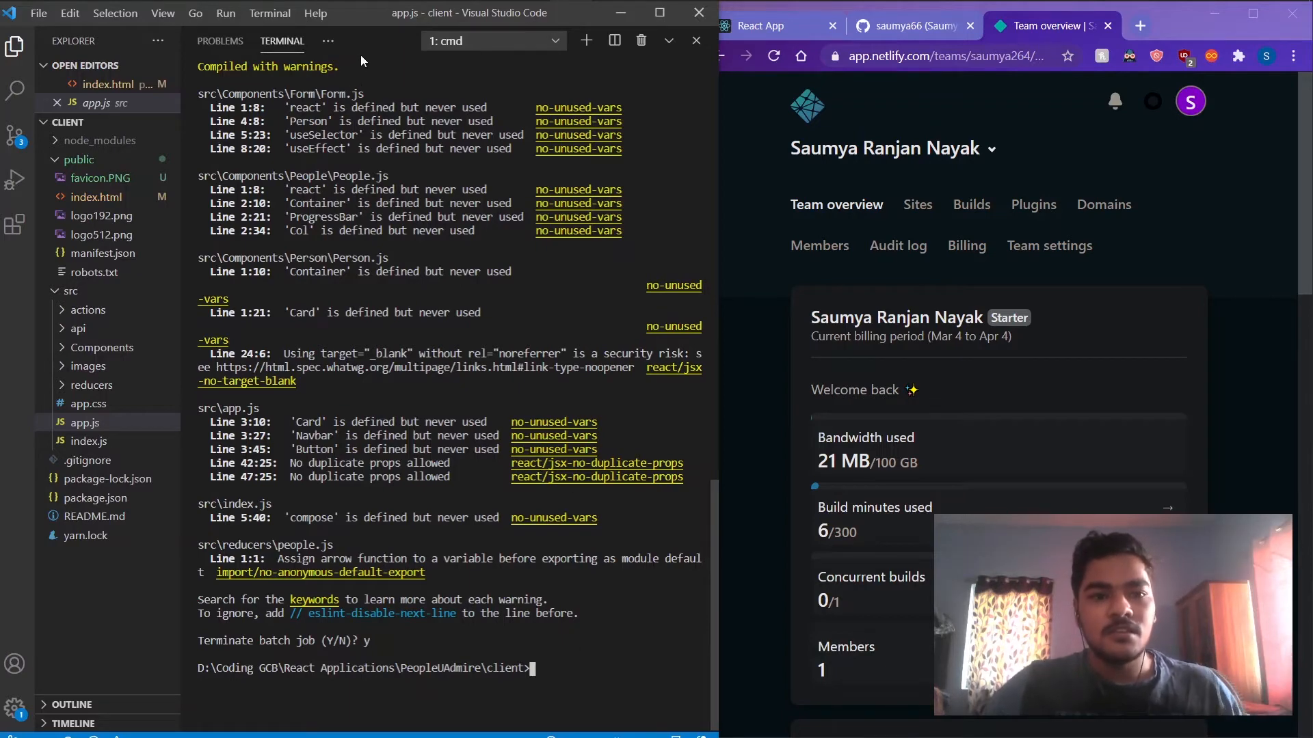
Restore the code editor above a slightly taller terminal and create the production build with npm run build.
left_click(669, 40)
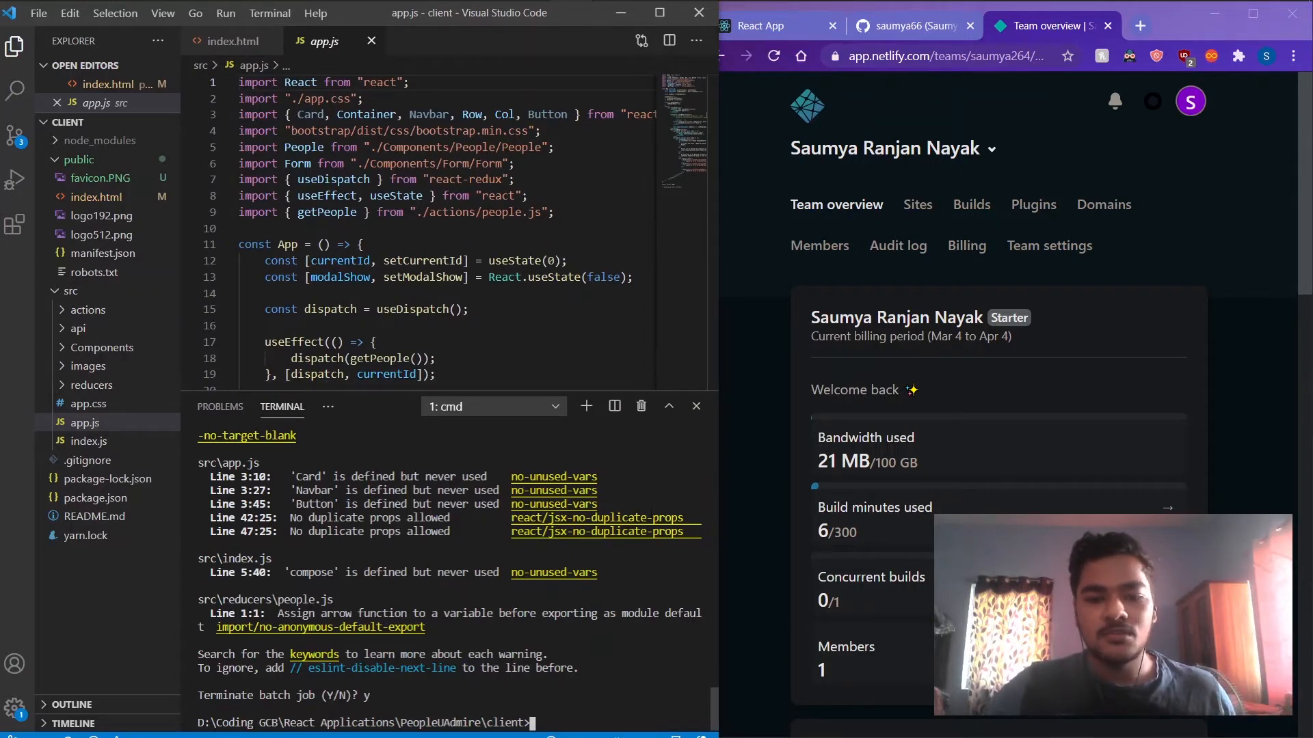
left_click_drag(601, 390, 601, 307)
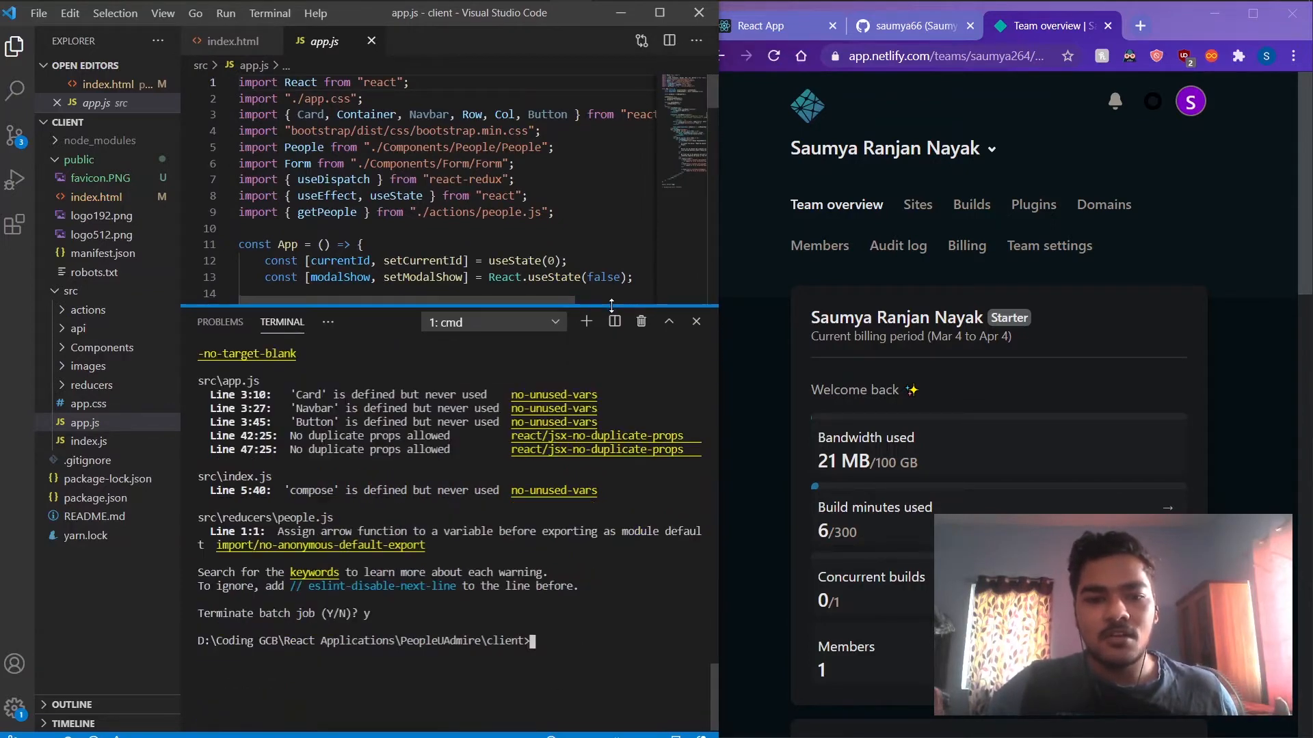
type("n")
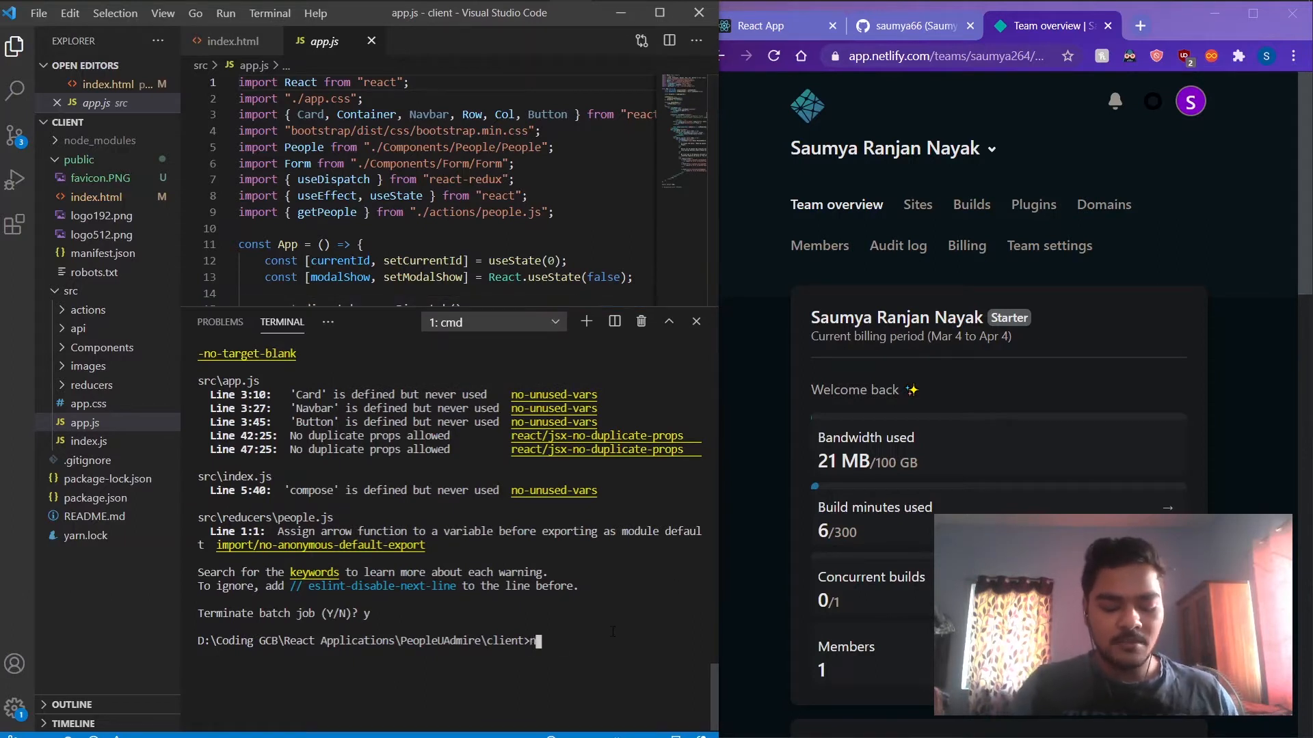
type("pm run b")
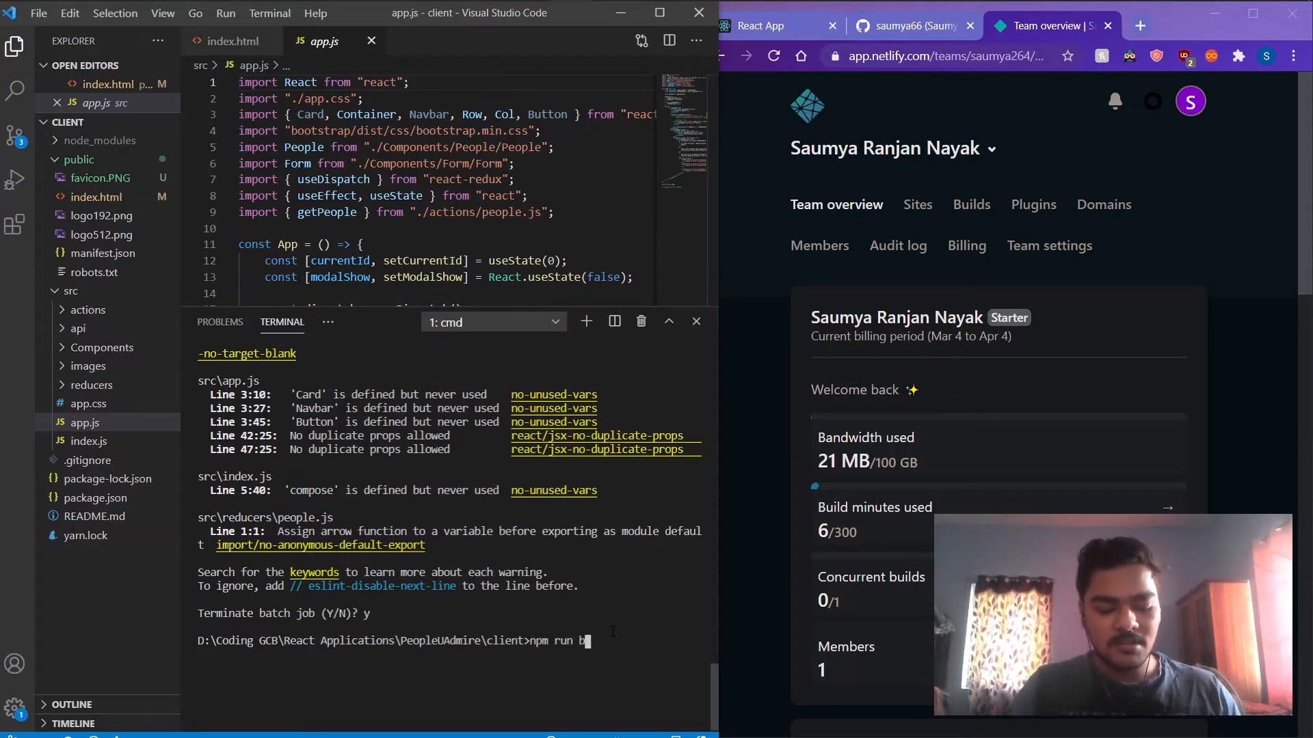
type("uild")
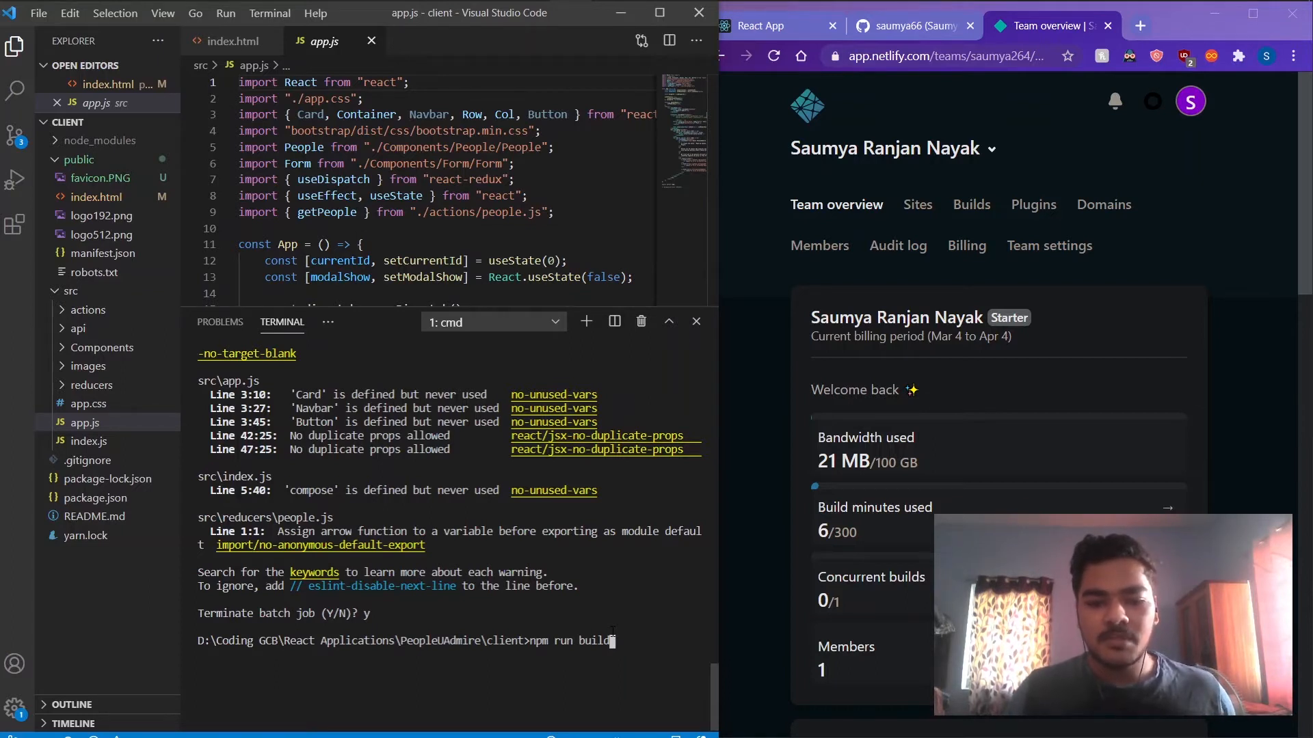
key("Return")
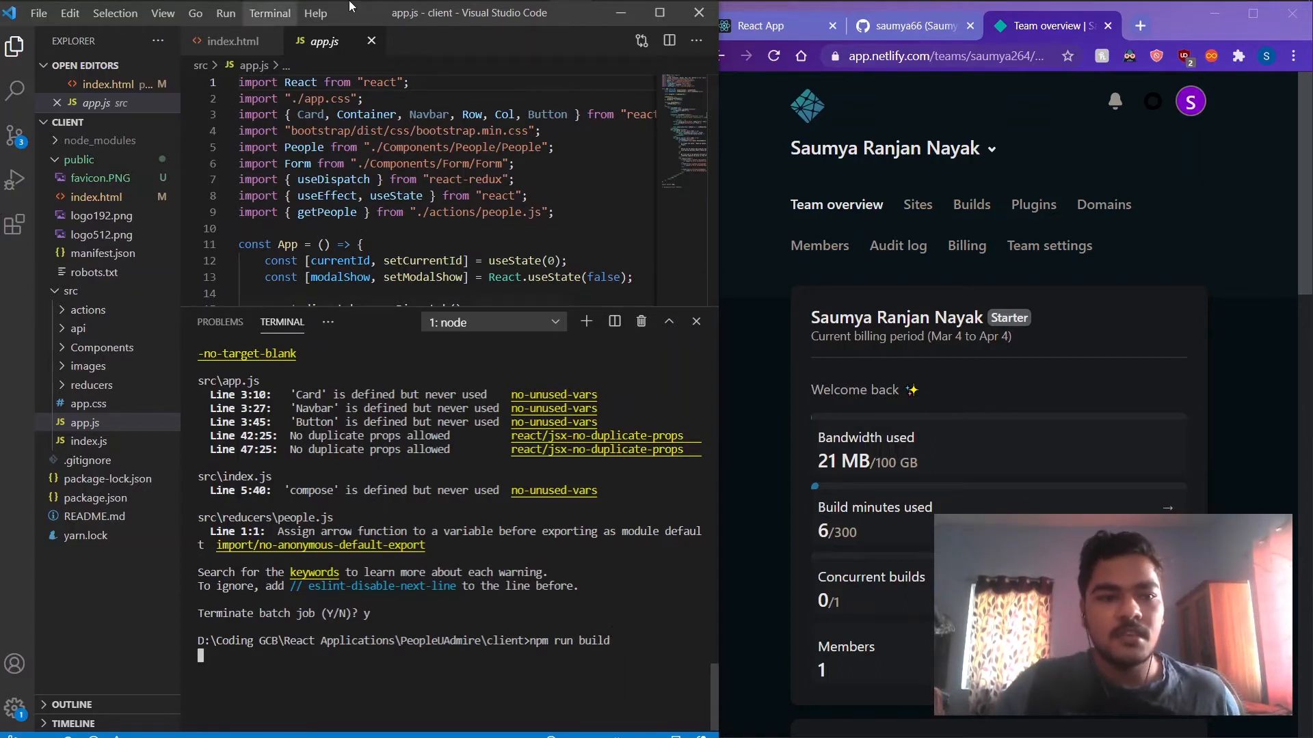
Place the client folder's File Explorer window beside the editor and check the build output in the maximized terminal.
left_click(204, 10)
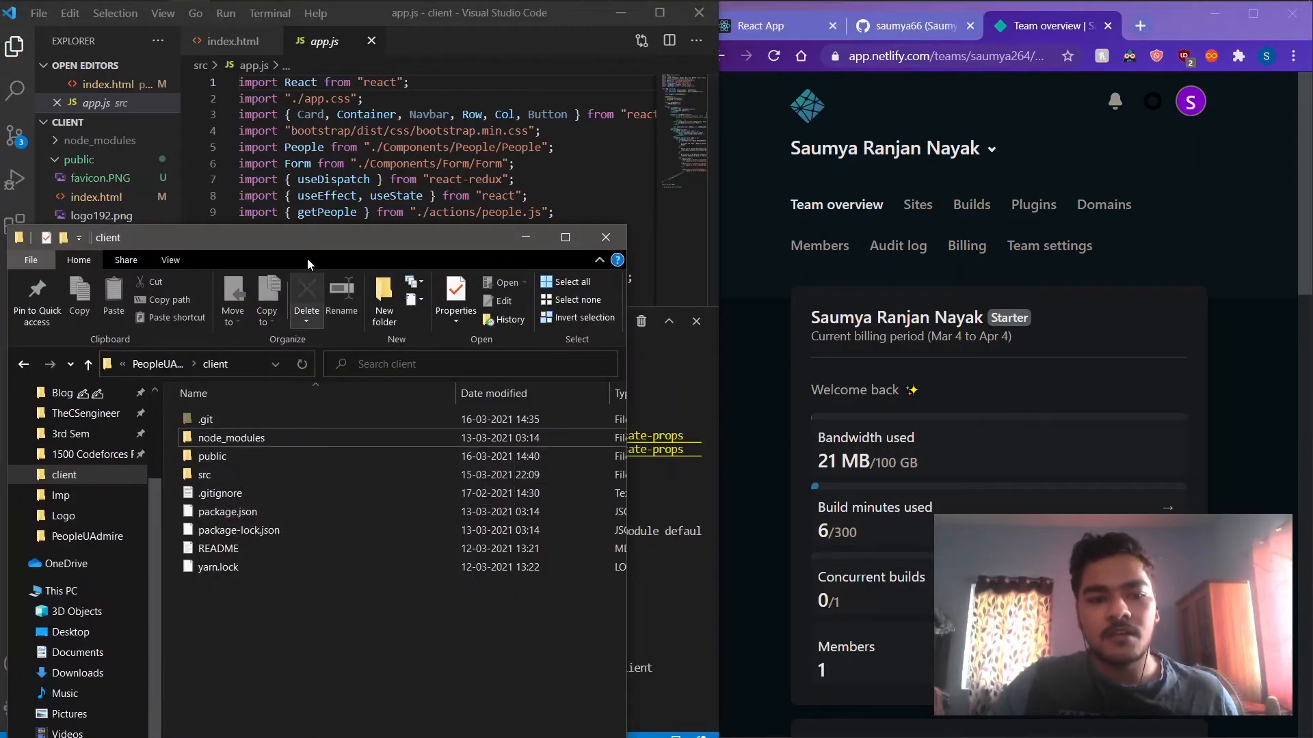
left_click_drag(368, 233, 1004, 108)
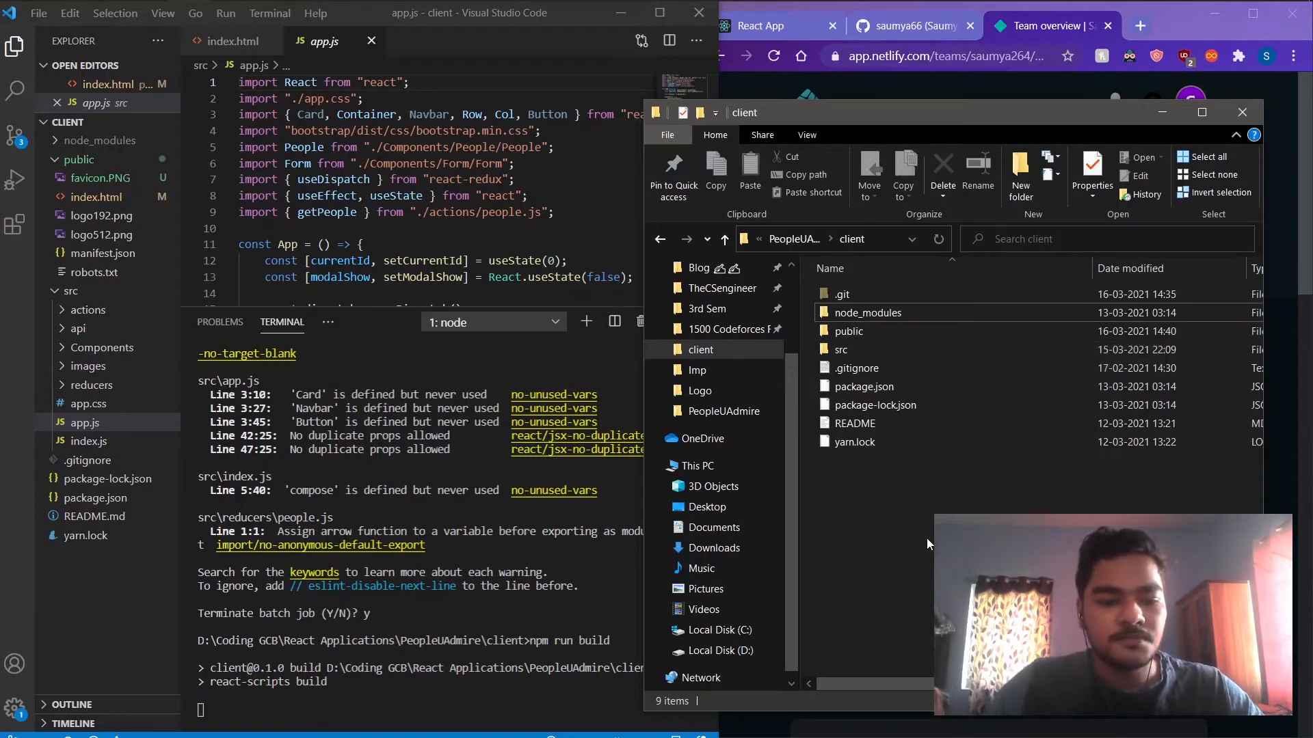
left_click(580, 560)
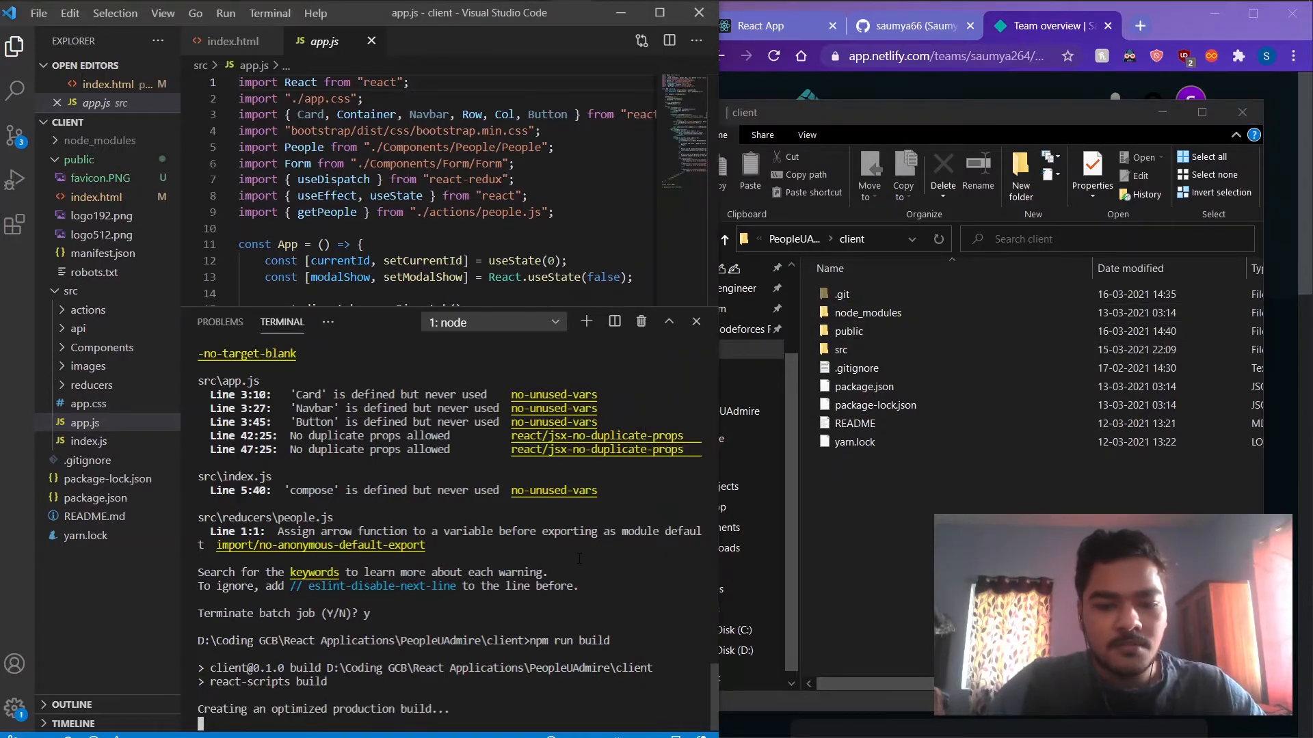
left_click(667, 320)
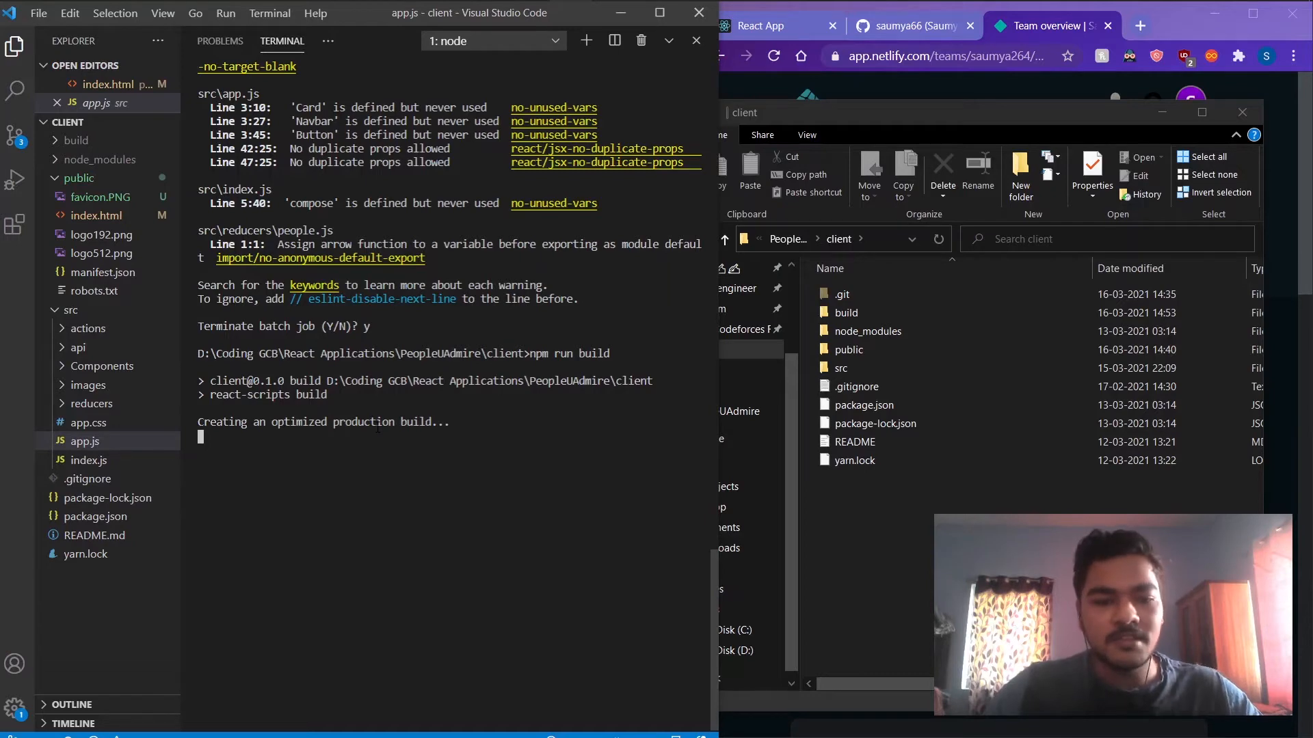
left_click_drag(1145, 112, 1190, 88)
left_click(494, 594)
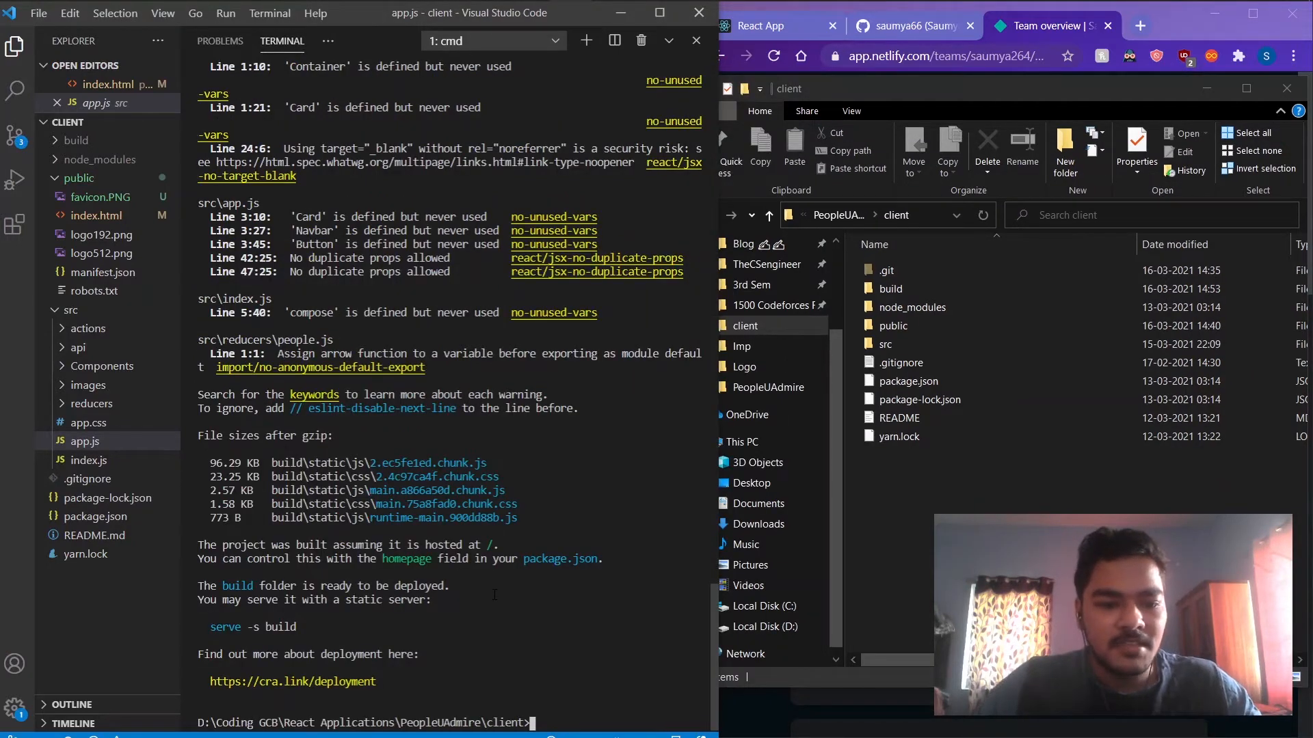
double_click(446, 586)
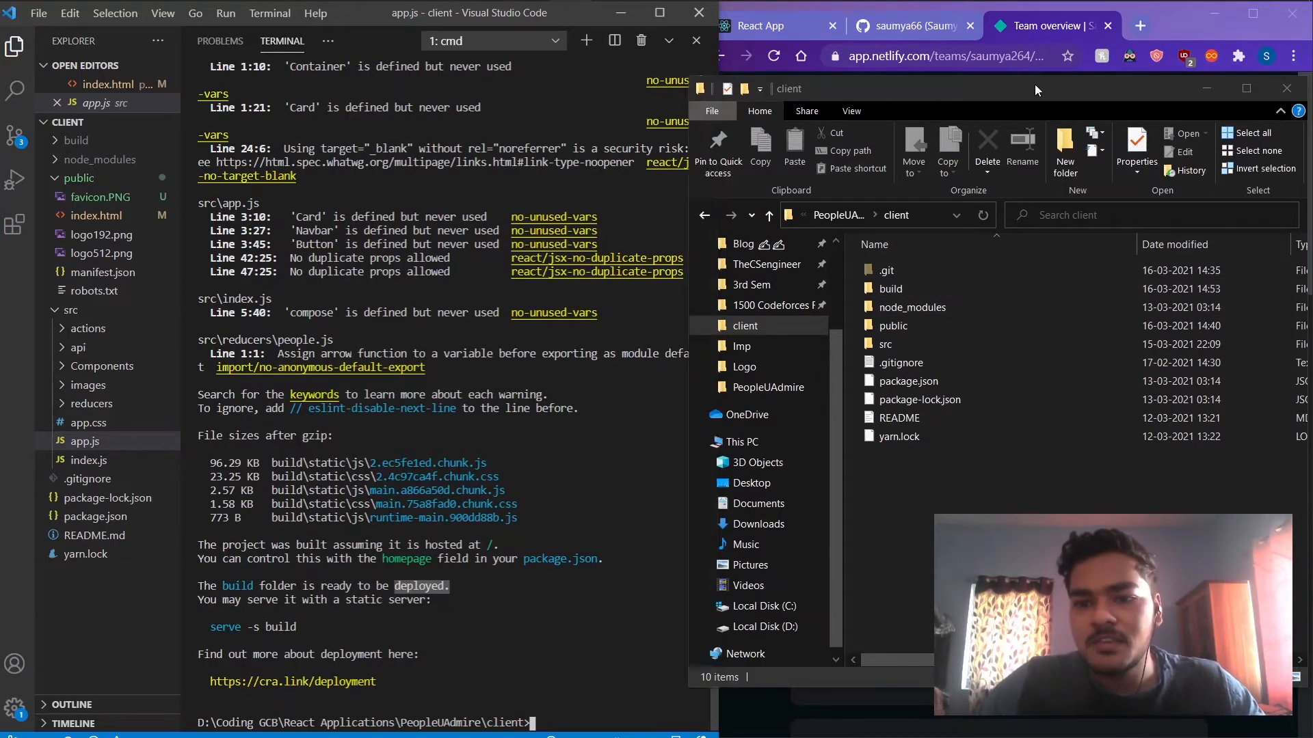
Move the client folder window over the code editor and open Netlify's Create a new site page in a new browser tab.
left_click_drag(1023, 89, 434, 97)
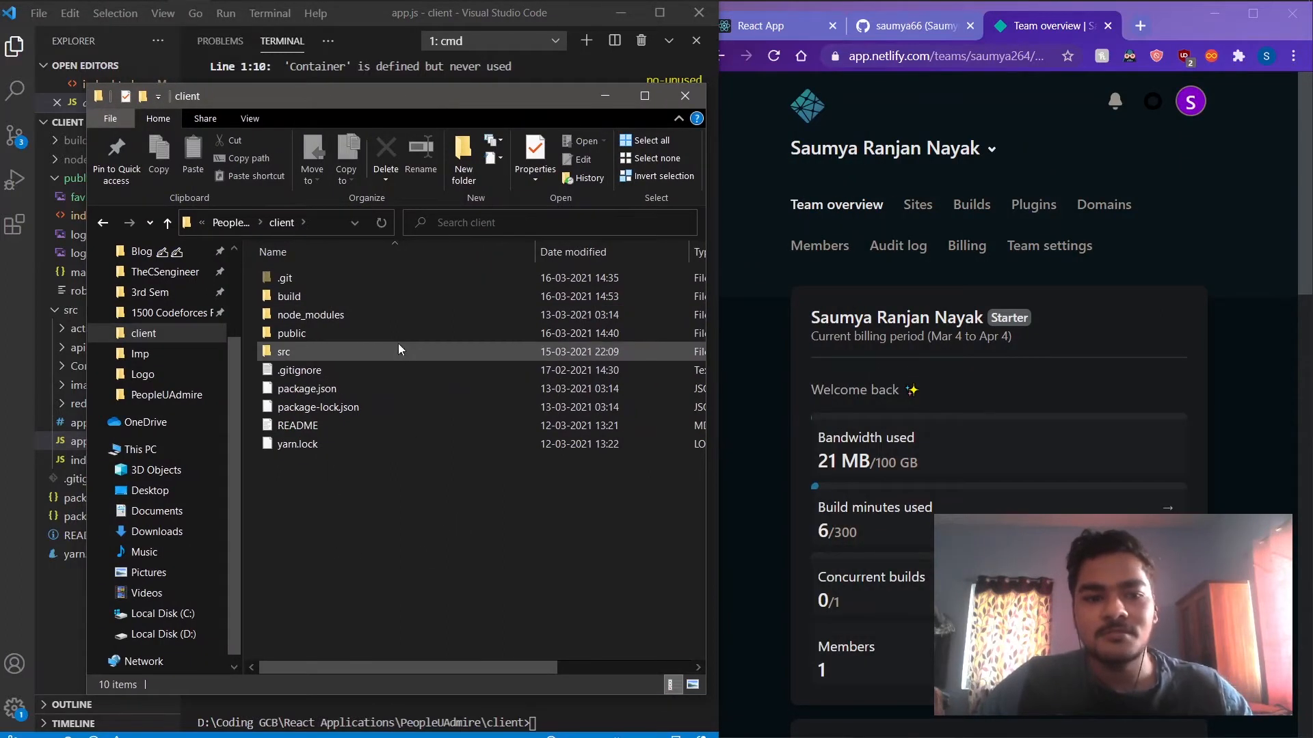
left_click(1216, 335)
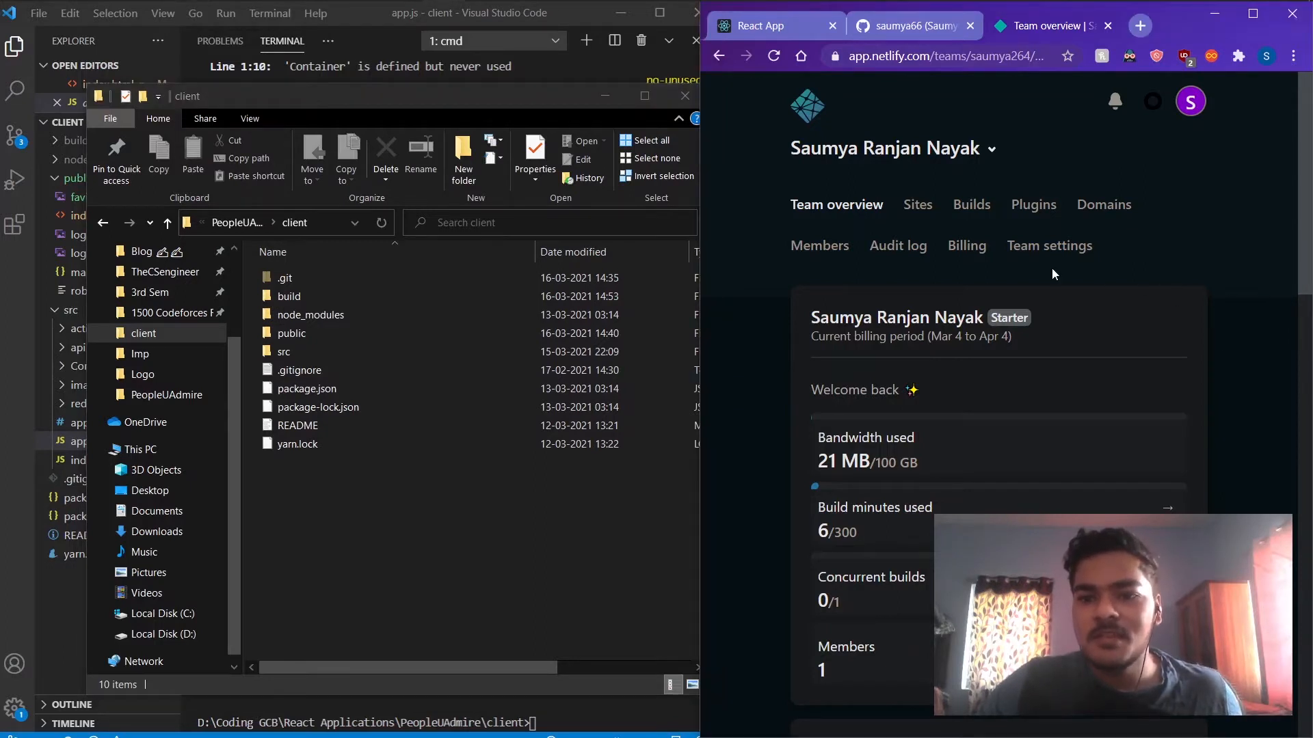
left_click(1142, 32)
type("netl")
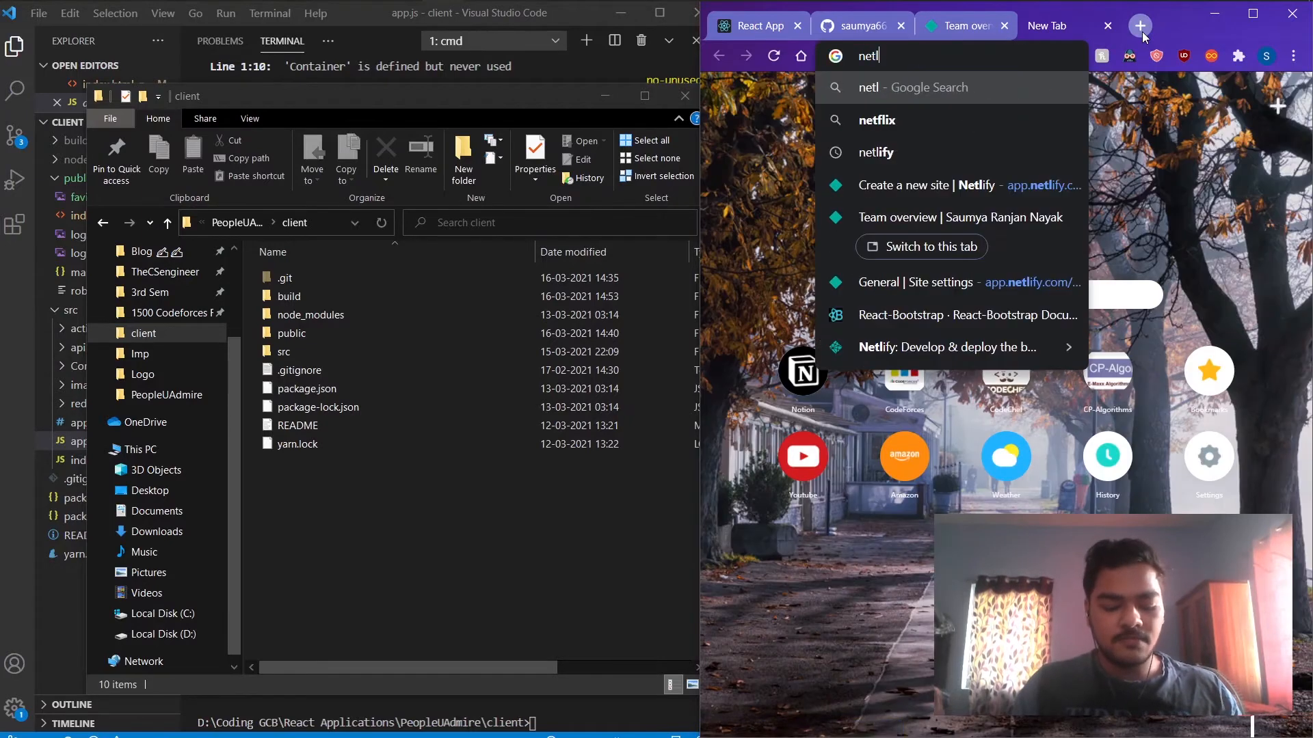
key("BackSpace")
key("Down")
key("Down")
key("Return")
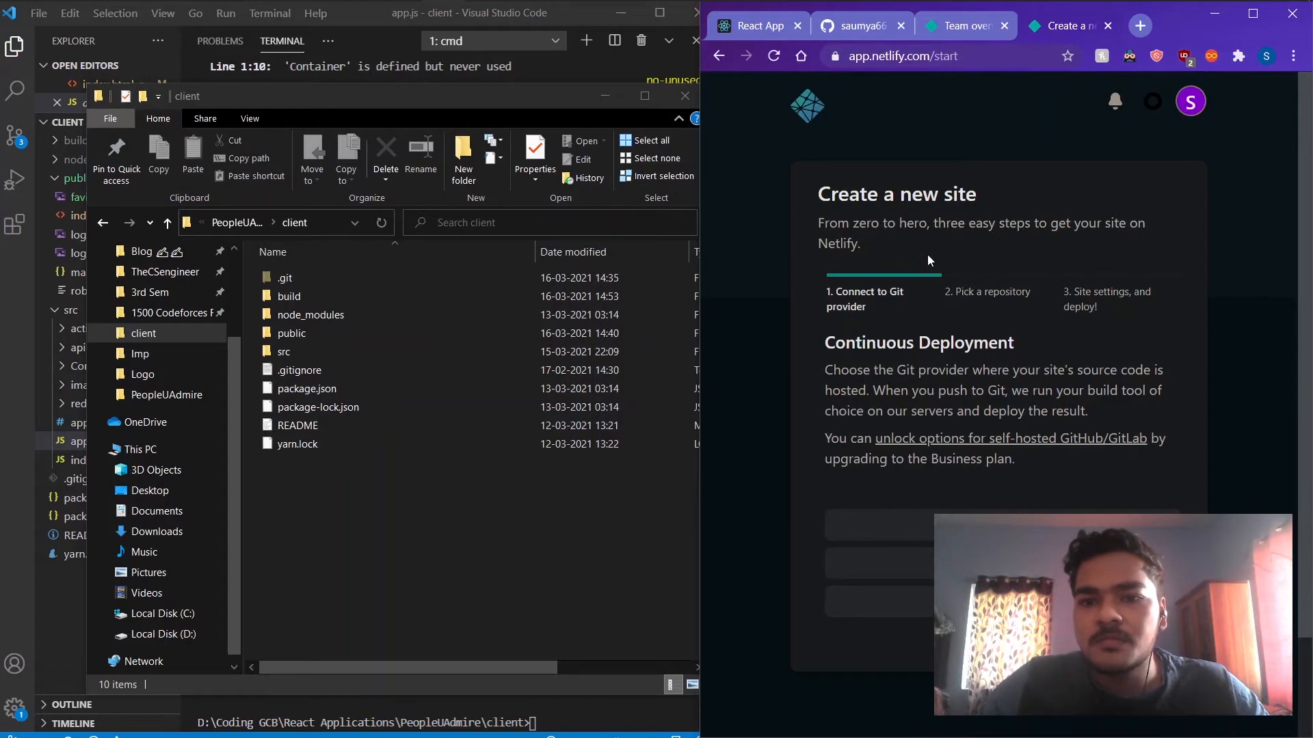
Open the Netlify team's Sites list and widen the browser window to show the drag-and-drop deploy area.
left_click(802, 118)
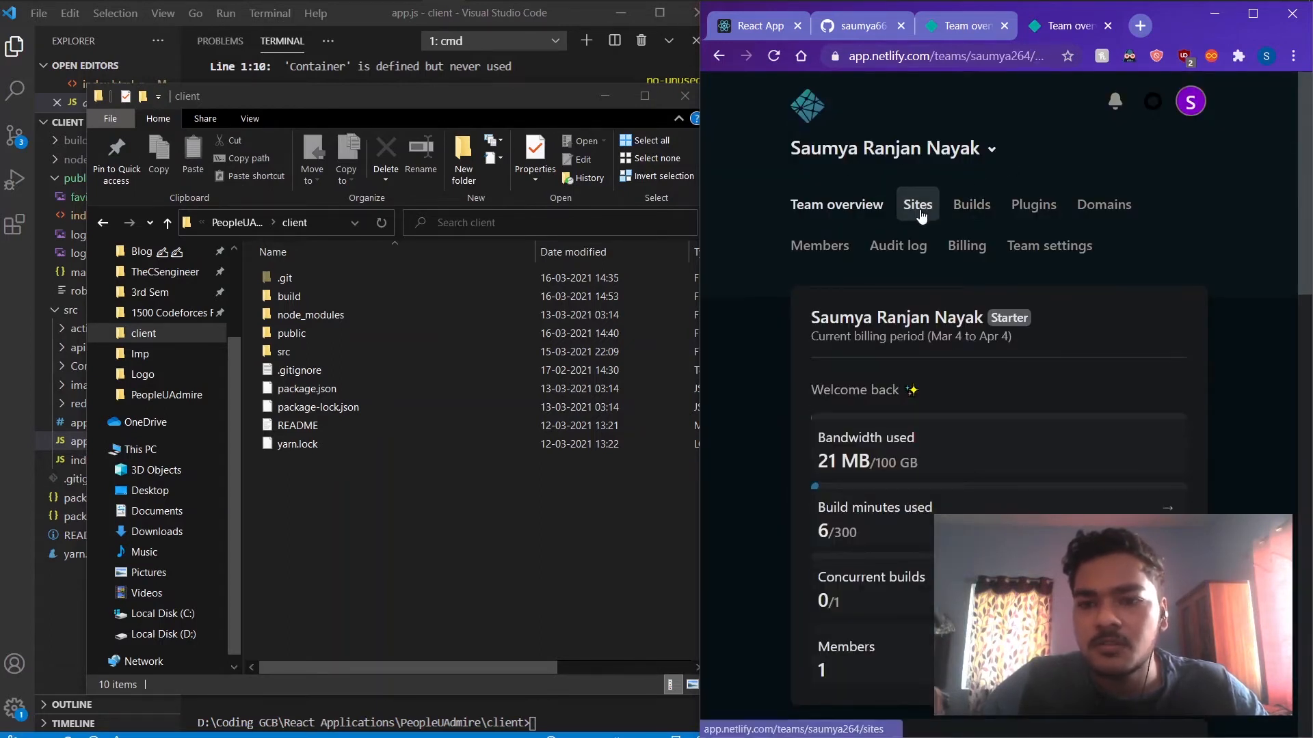
left_click(920, 207)
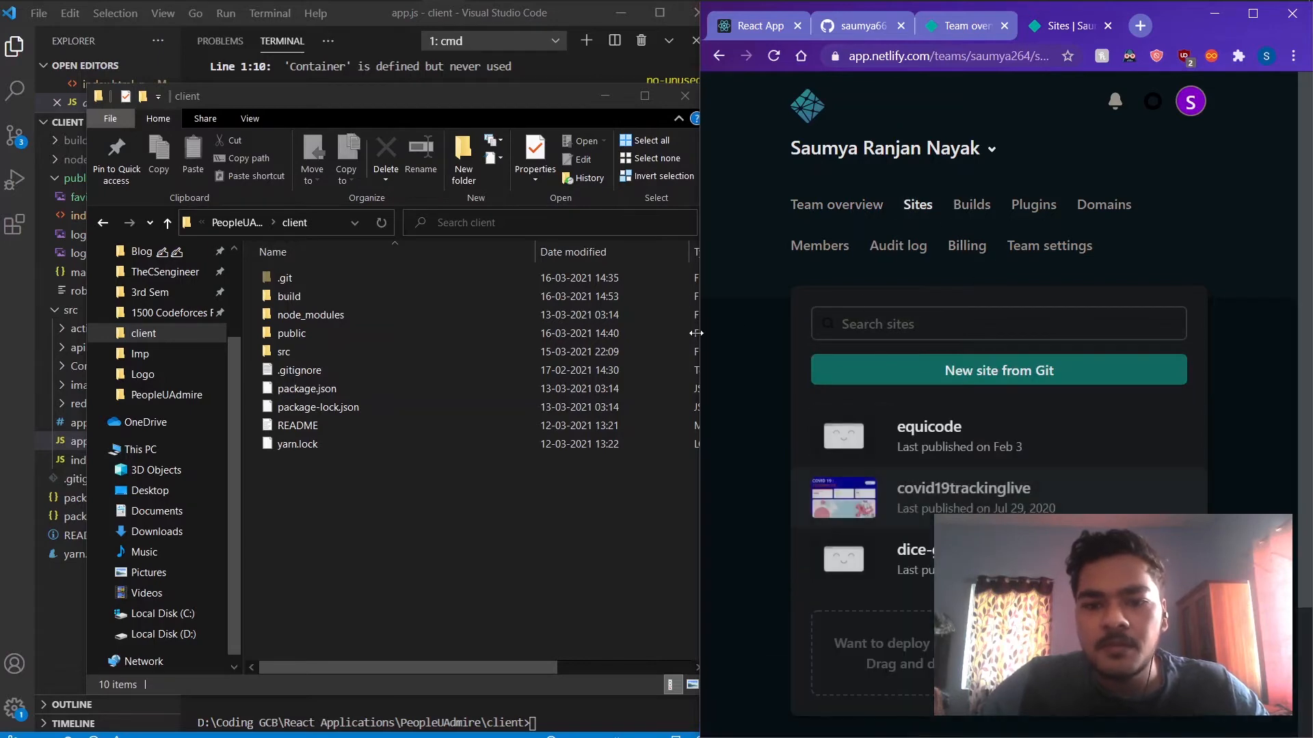
left_click_drag(699, 335, 477, 336)
scroll(987, 346, "down", 3)
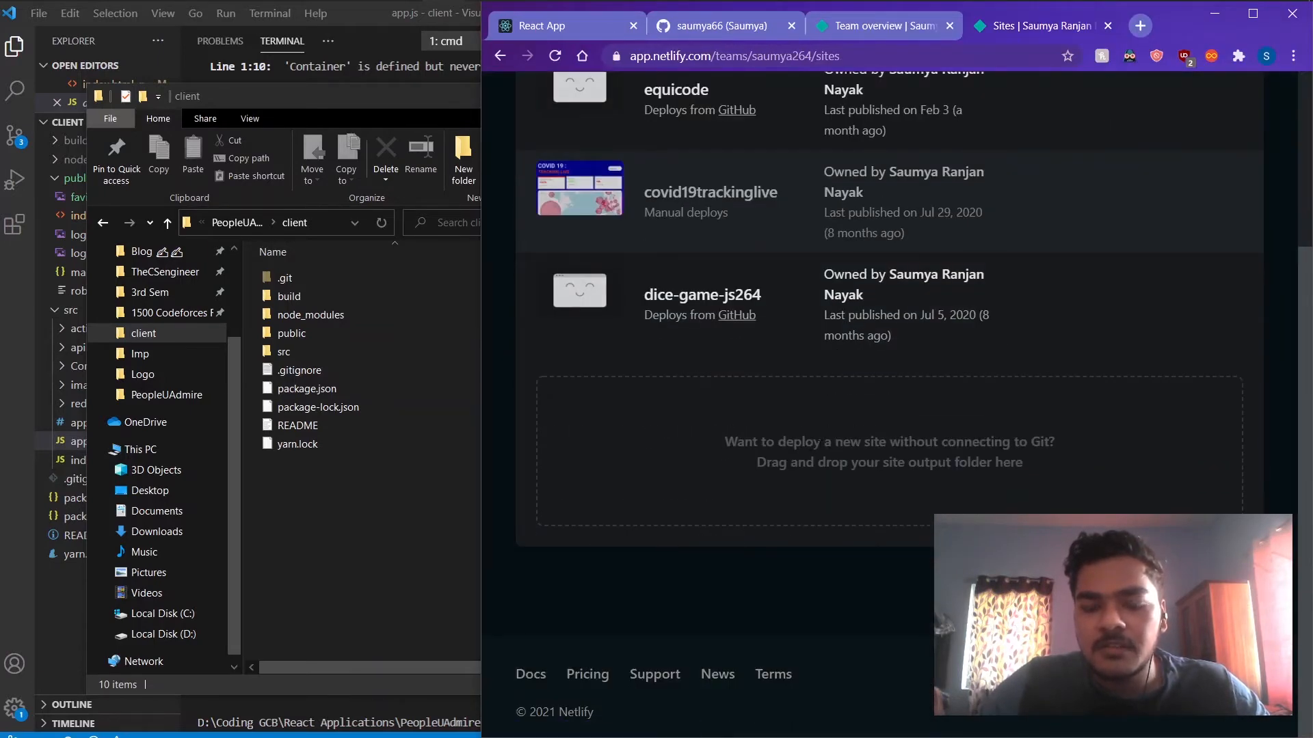
Deploy the client's build folder as a new Netlify site by dropping it onto the manual deploy area.
key("ctrl+plus")
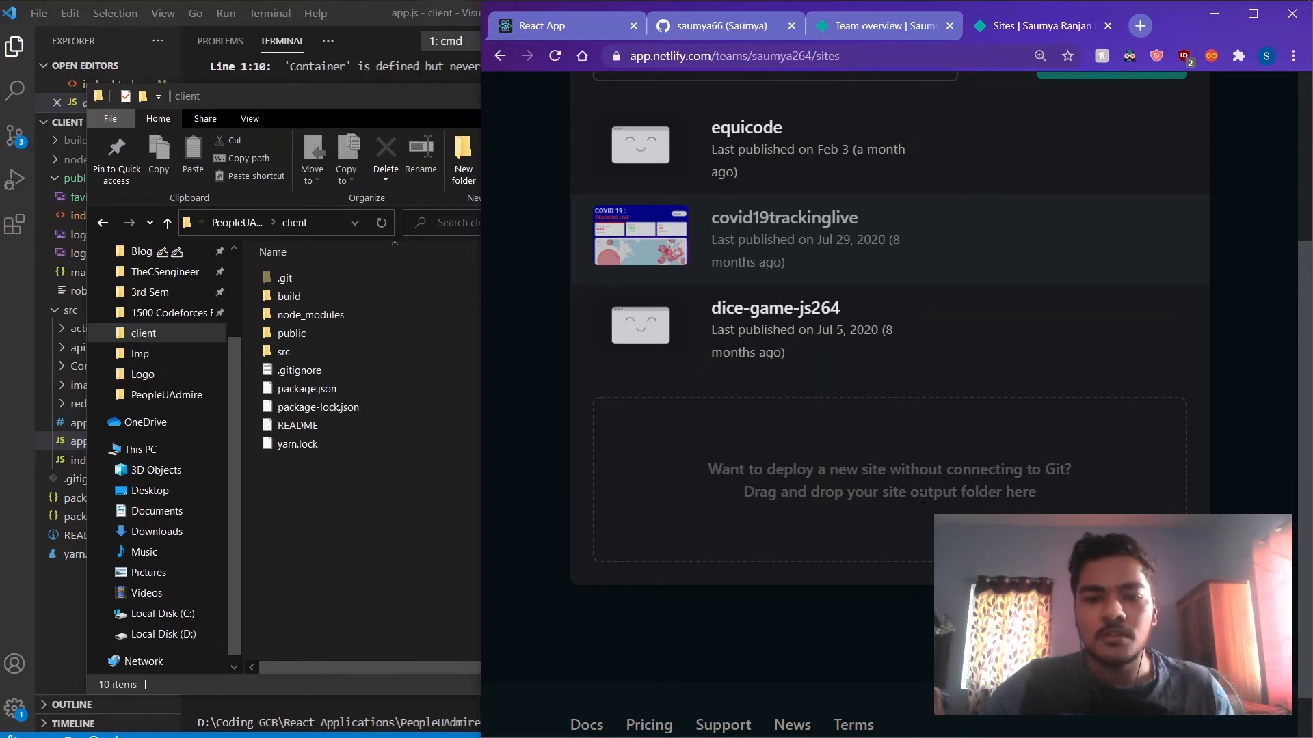
key("ctrl+minus")
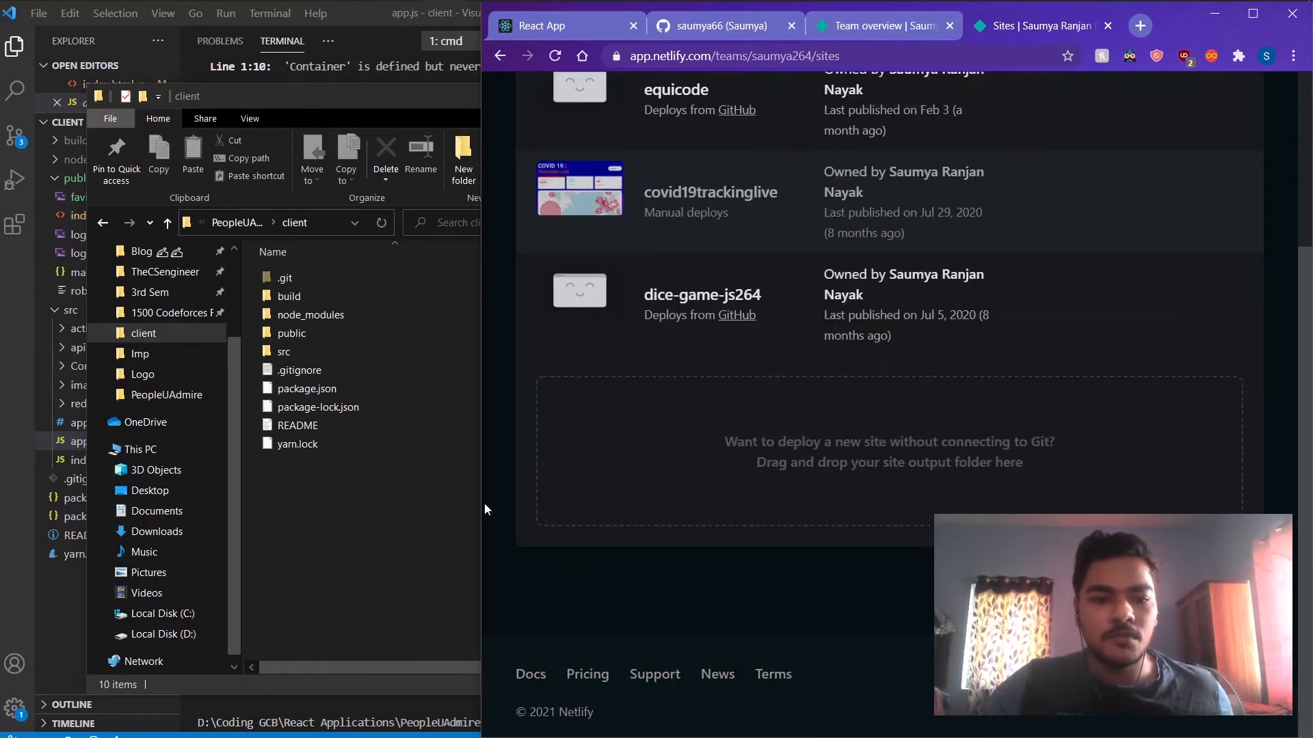
left_click(421, 438)
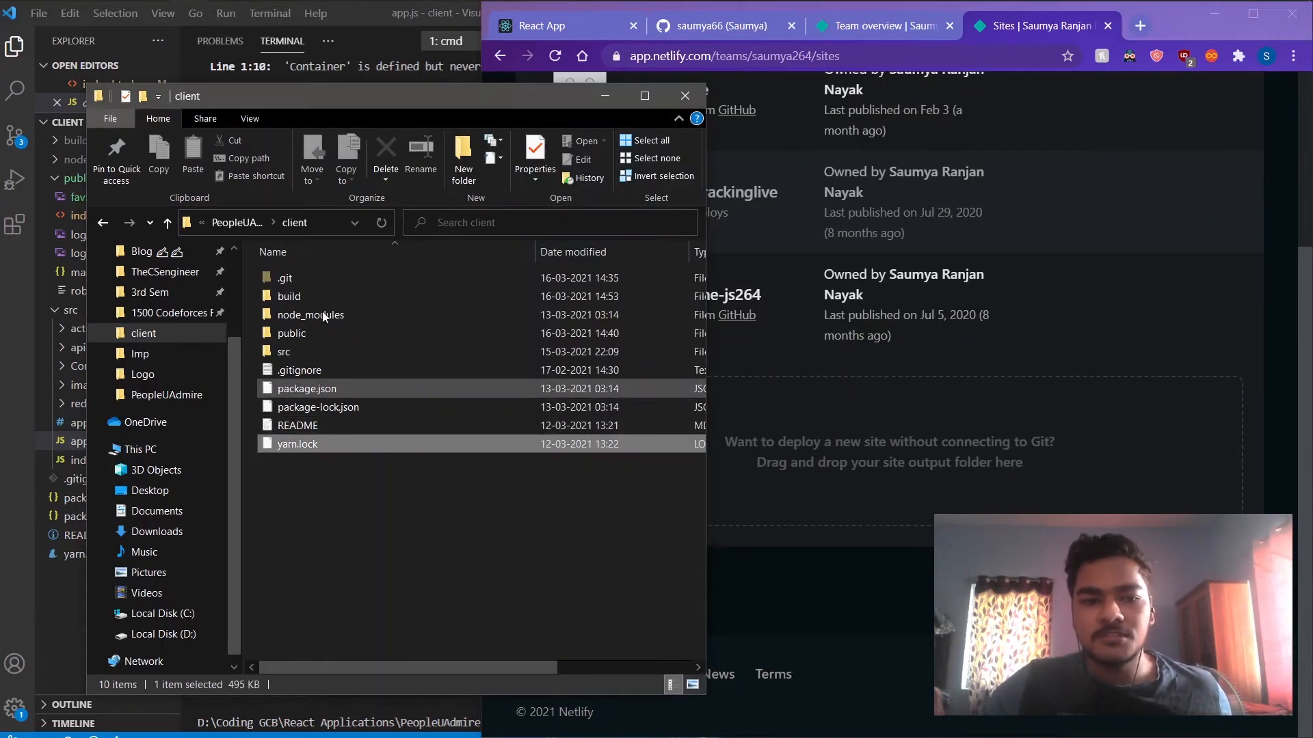
left_click(288, 296)
left_click_drag(289, 297, 921, 465)
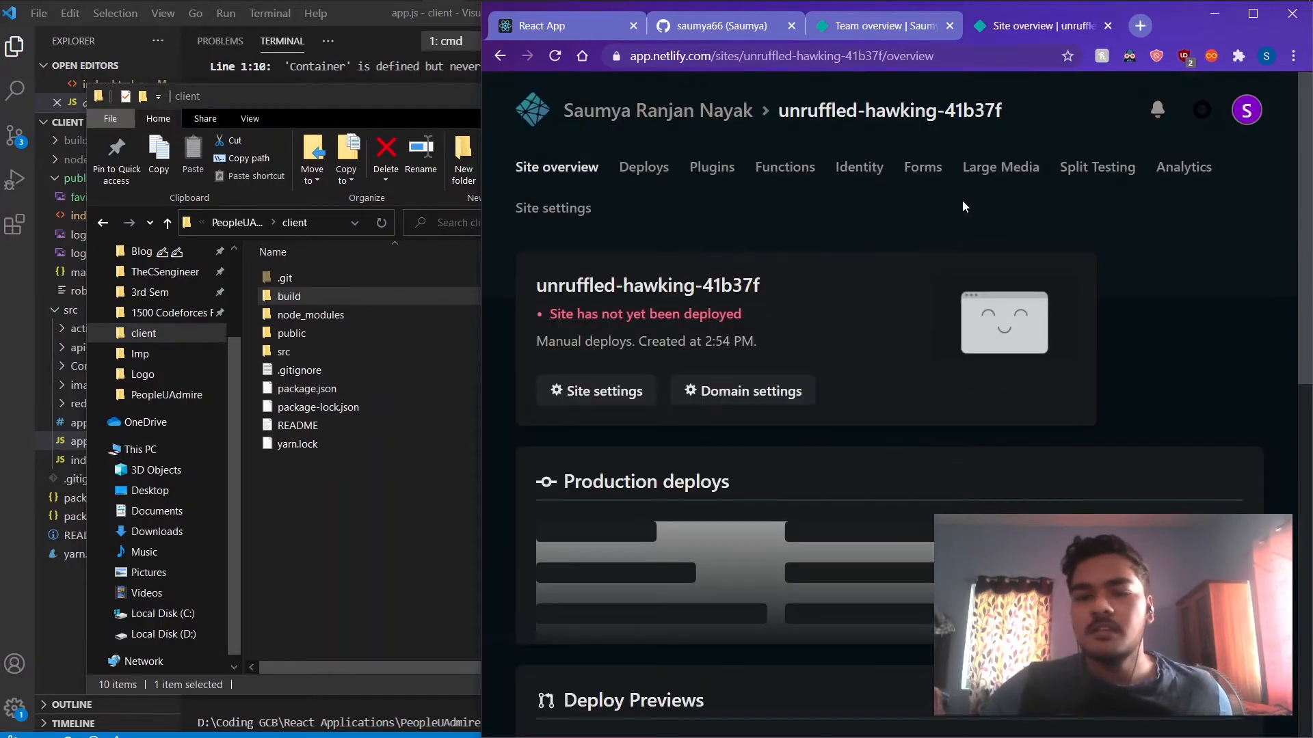
Maximize the browser window and open the new site's netlify.app address from its overview in a new browser tab.
double_click(1171, 33)
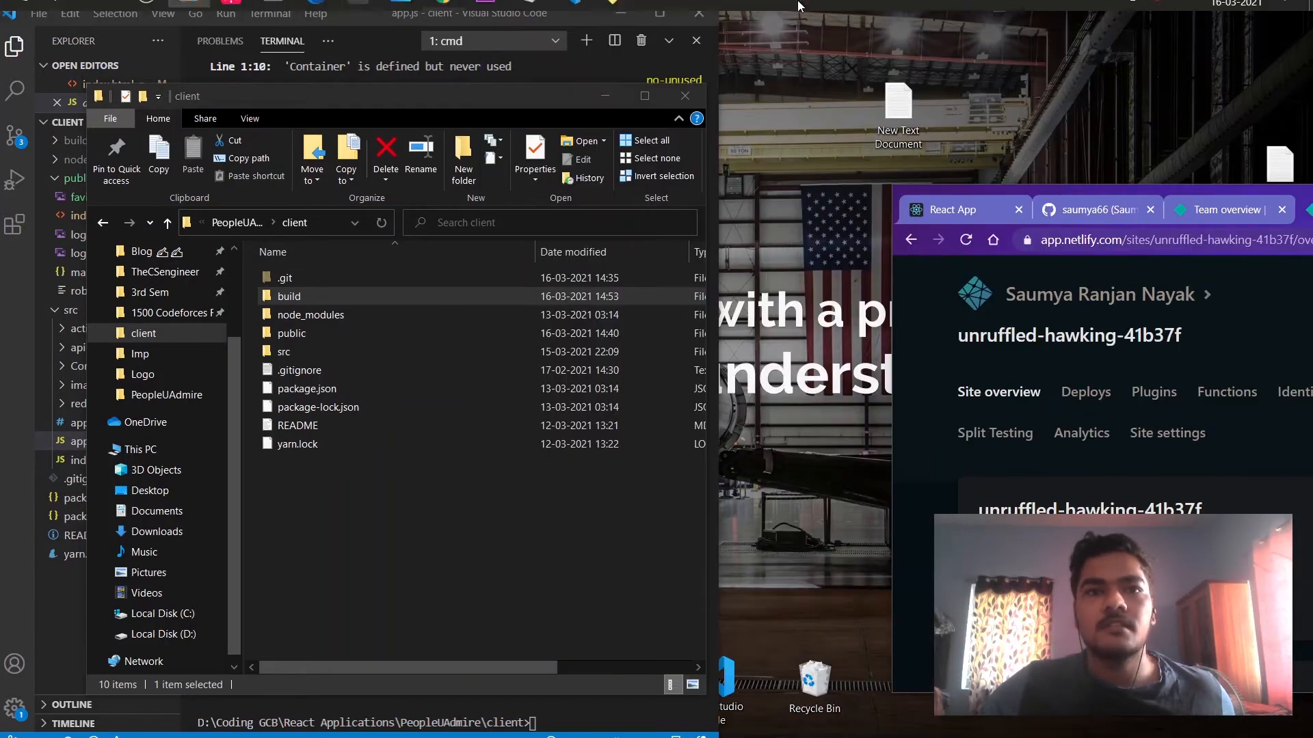
left_click_drag(1312, 203, 855, 113)
double_click(855, 113)
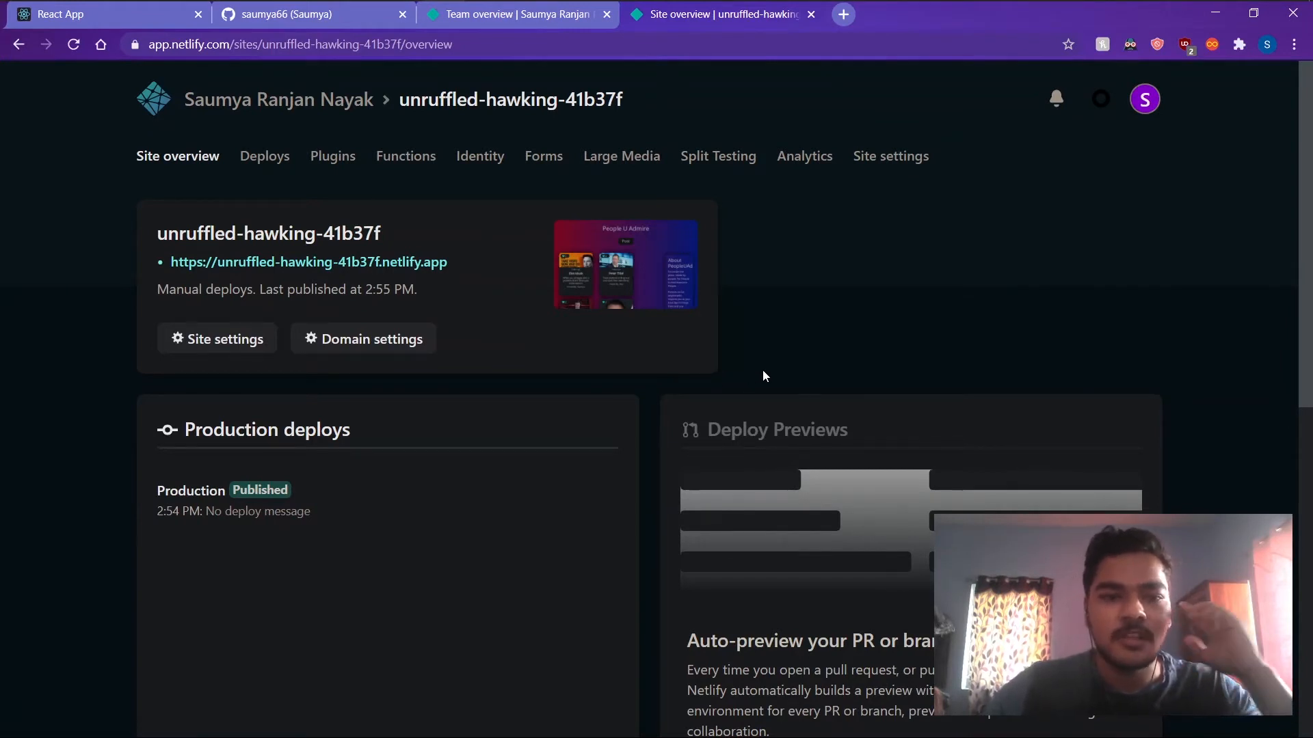
scroll(765, 376, "down", 3)
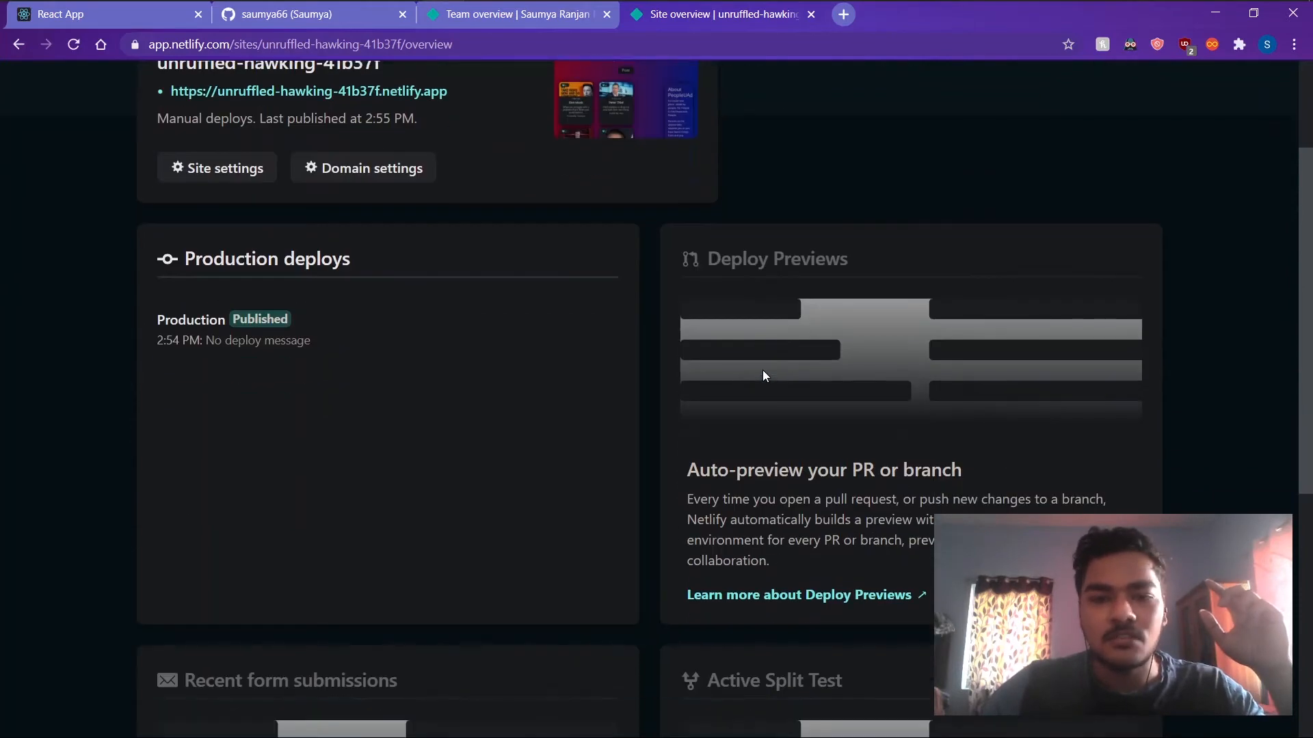
scroll(764, 377, "up", 3)
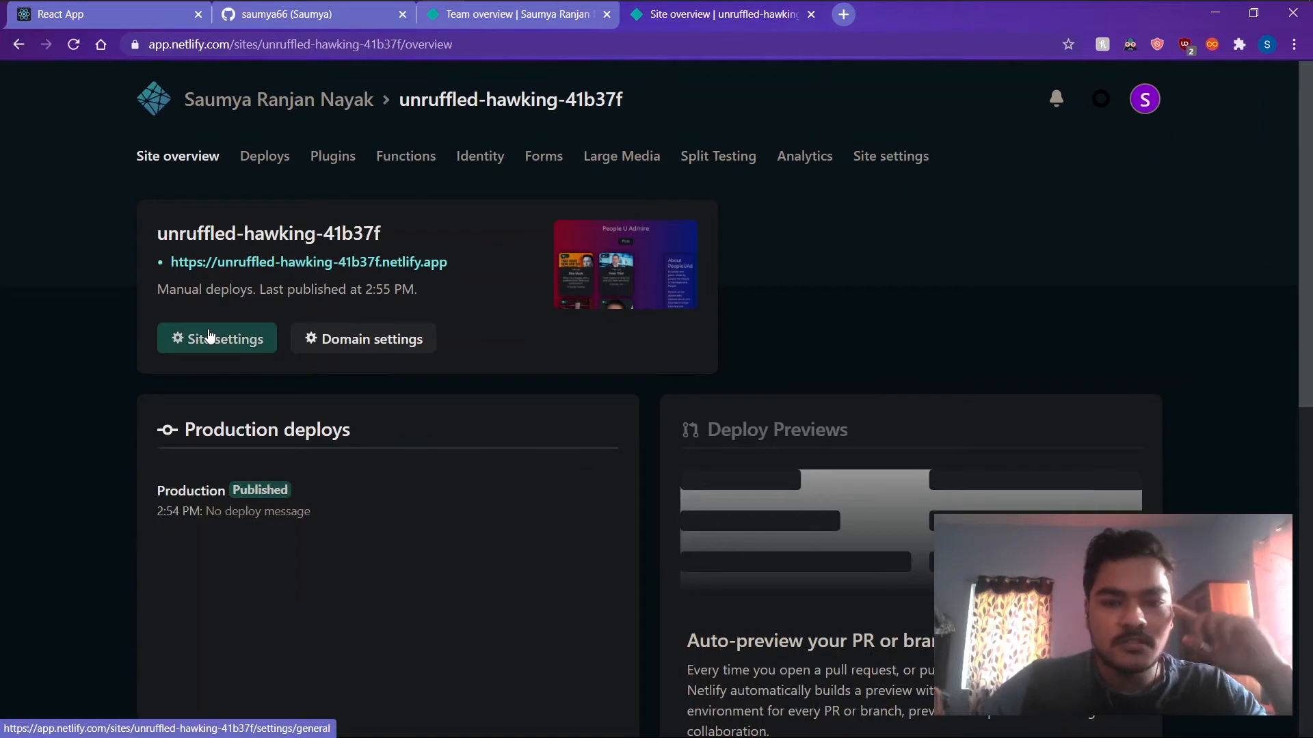
left_click(284, 264)
left_click(917, 14)
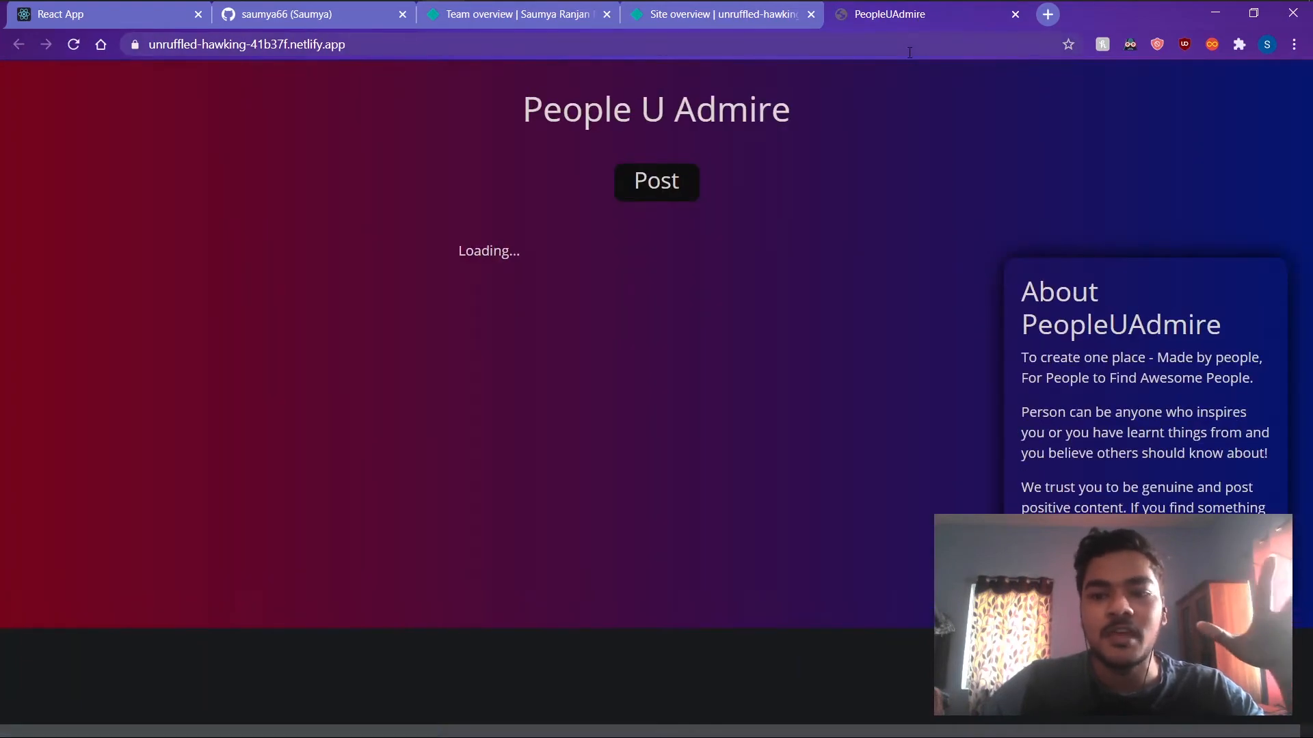
Add a blank browser tab and return to the deployed PeopleUAdmire site in the maximized window.
left_click_drag(1111, 14, 942, 53)
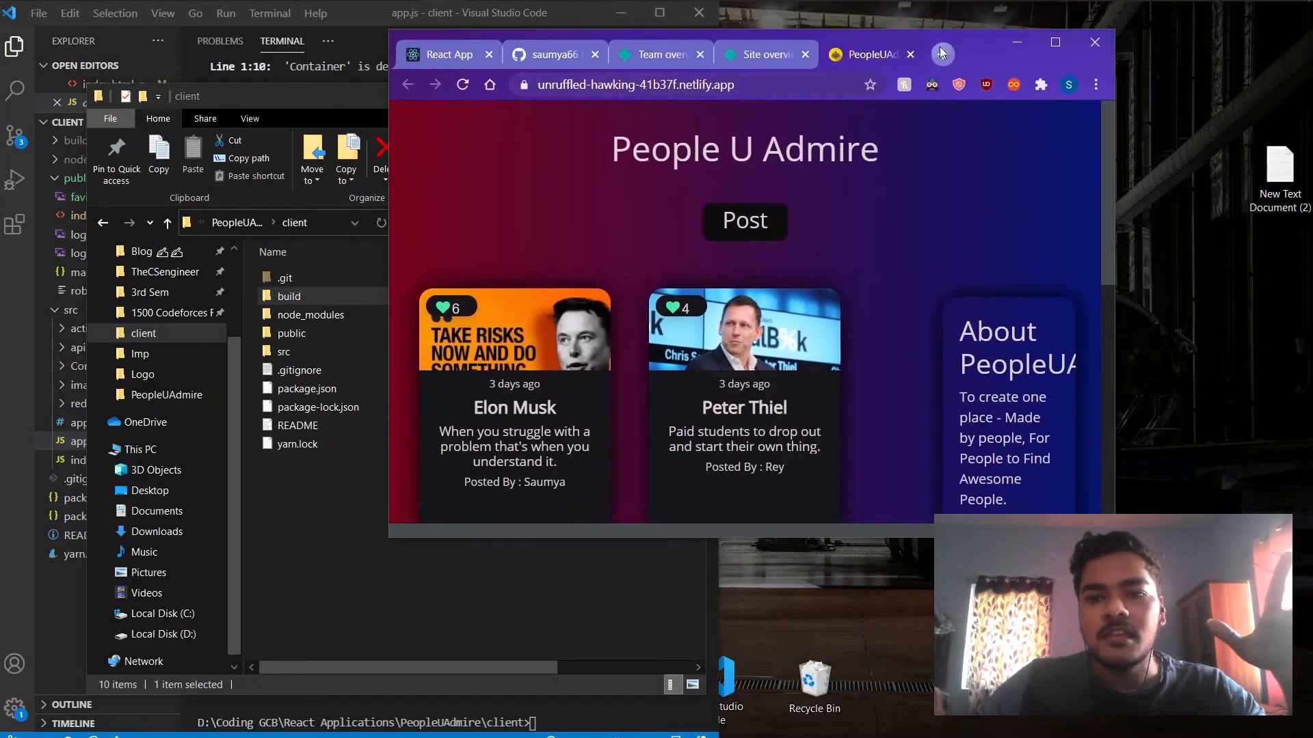
left_click(942, 54)
left_click(1009, 45)
mouse_move(549, 3)
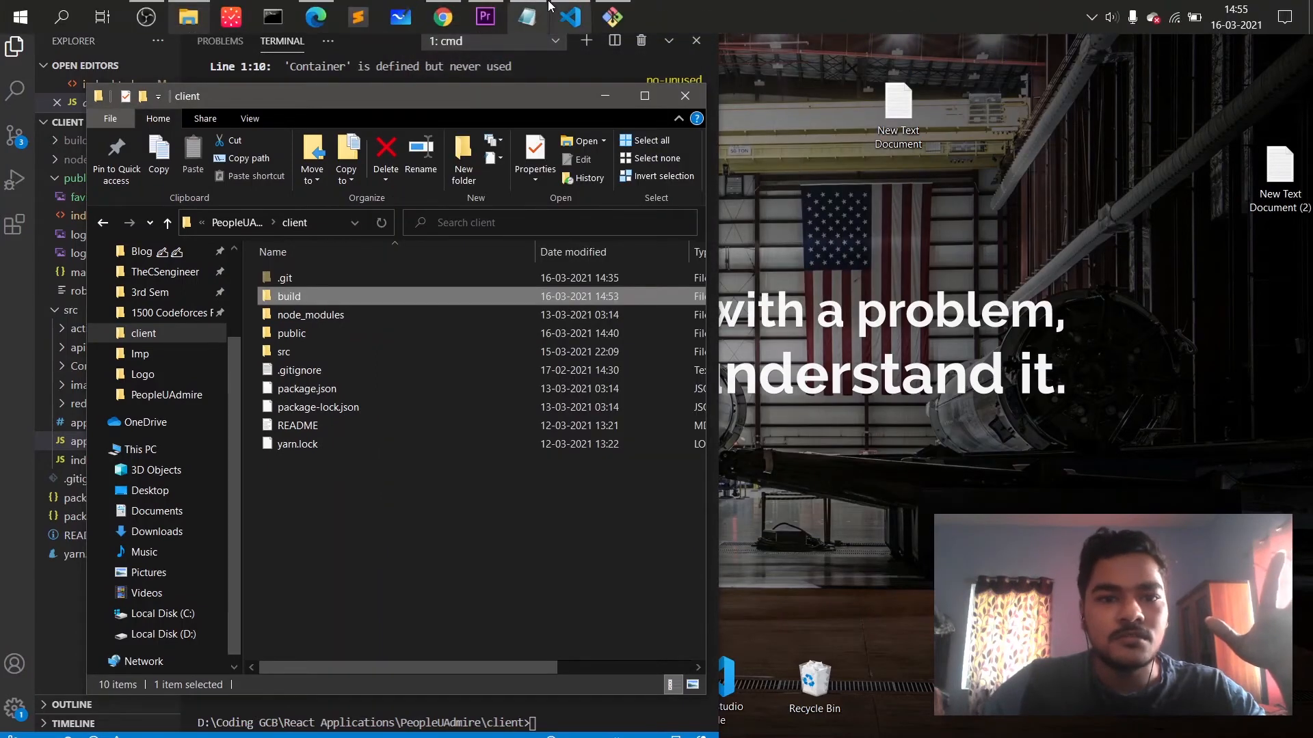
left_click(443, 16)
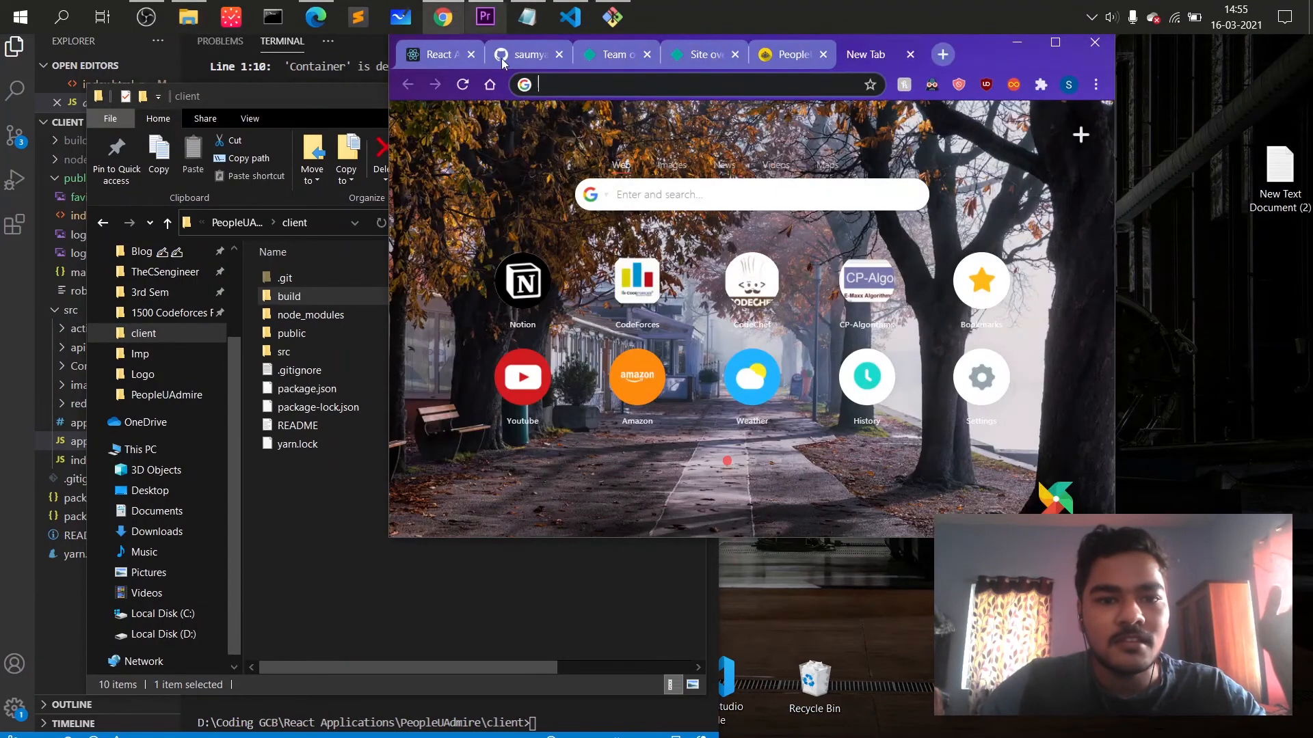
left_click(767, 61)
double_click(973, 50)
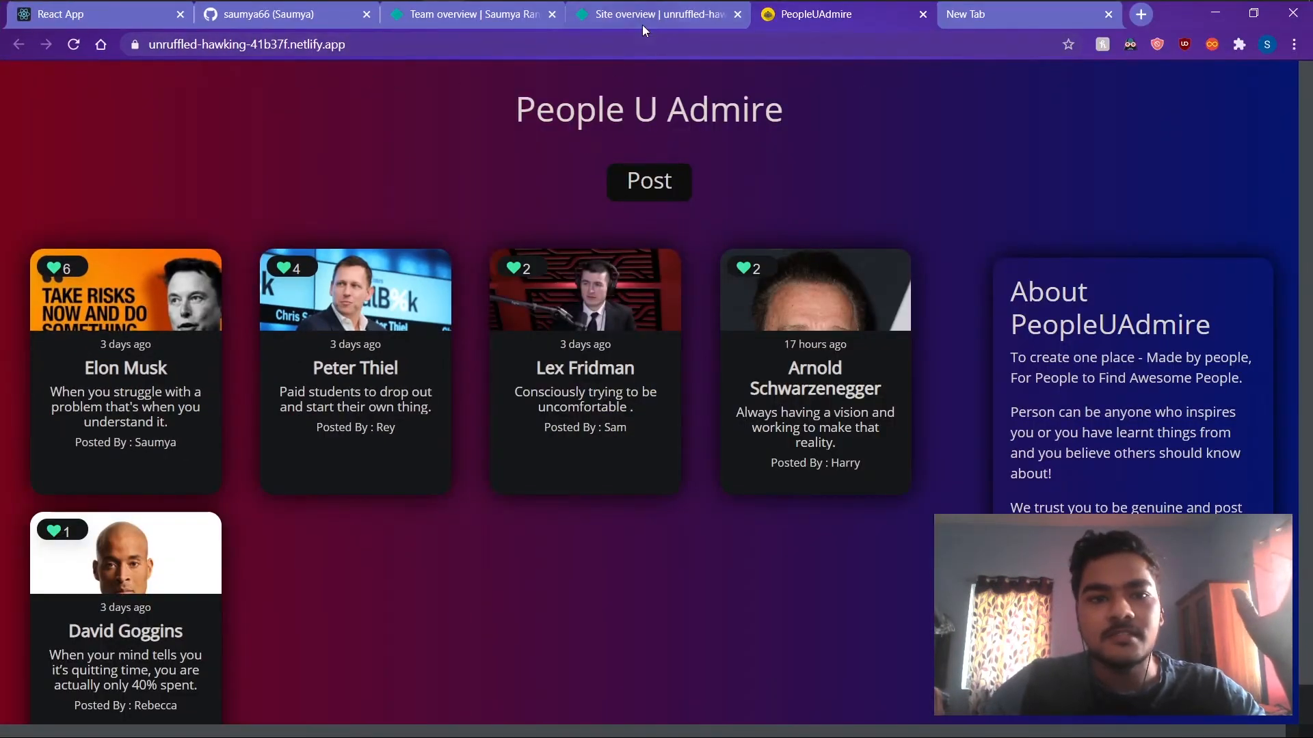
Examine the subdomain in the deployed site's address and compare it with the site name on Netlify's overview page.
left_click(288, 44)
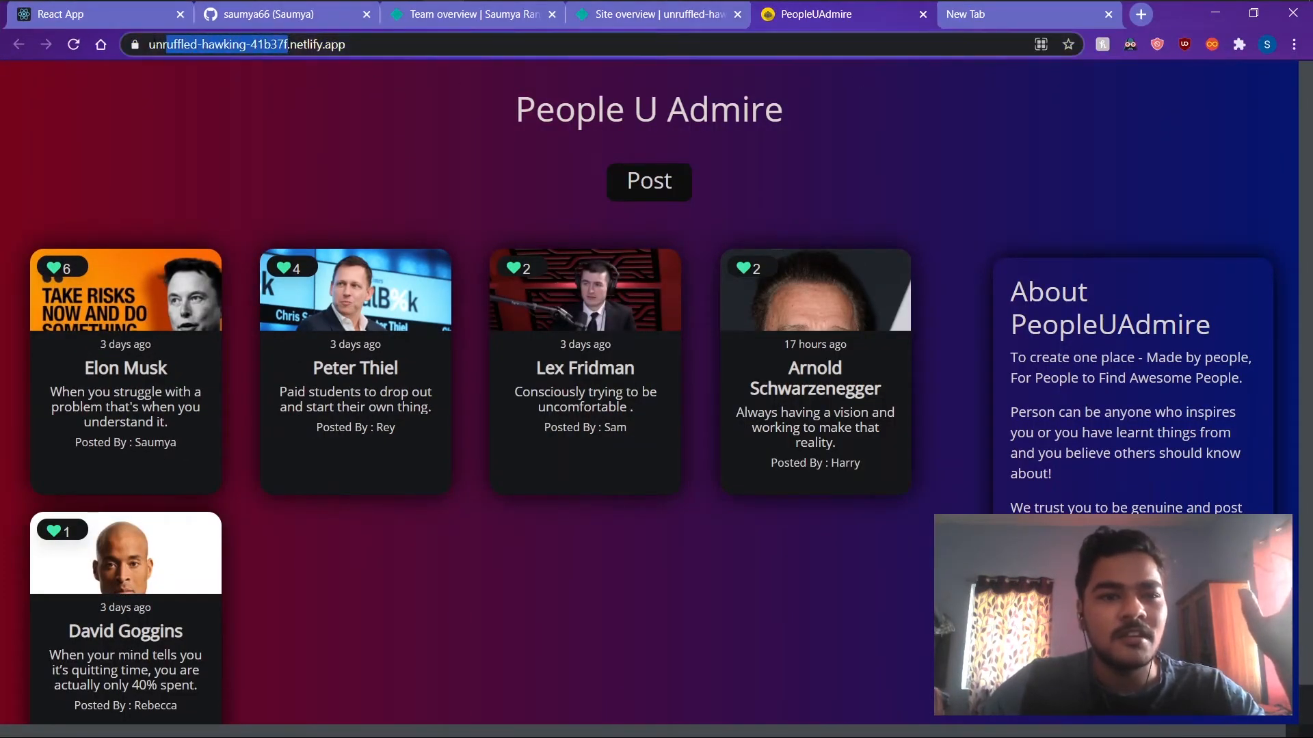
left_click(619, 26)
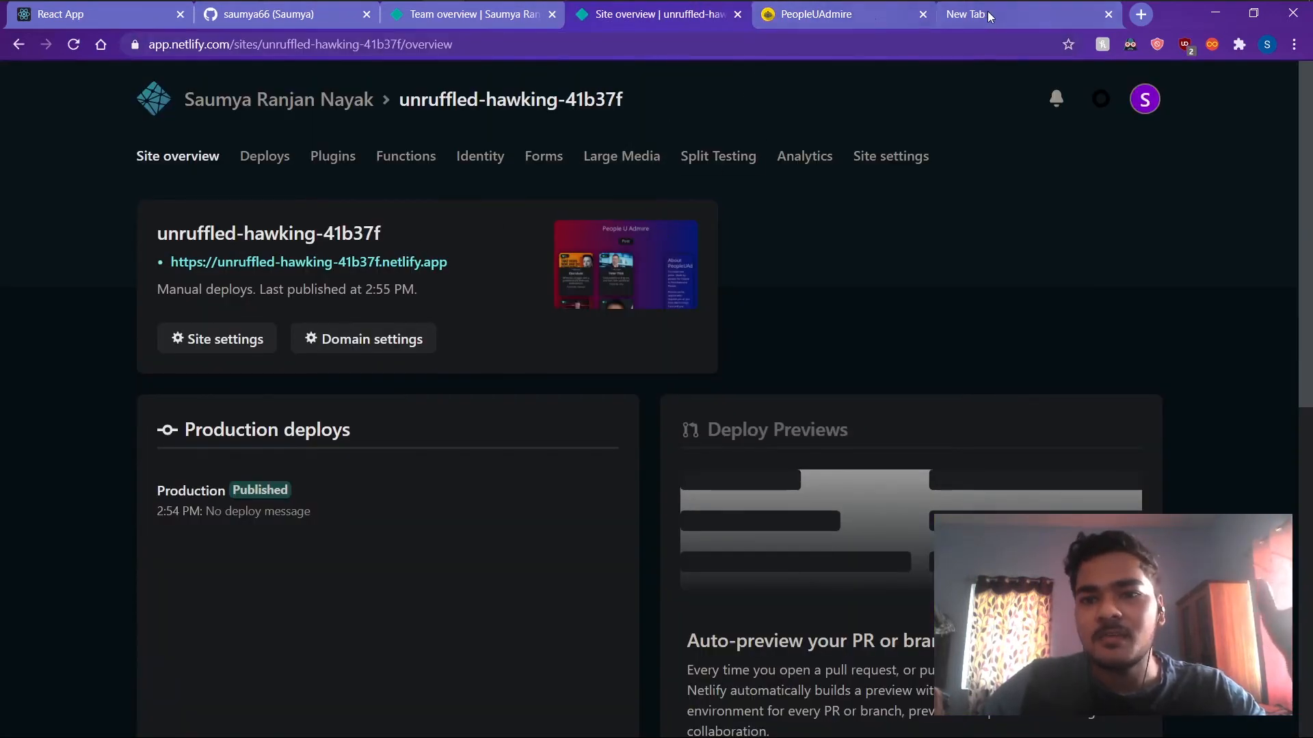
left_click(863, 14)
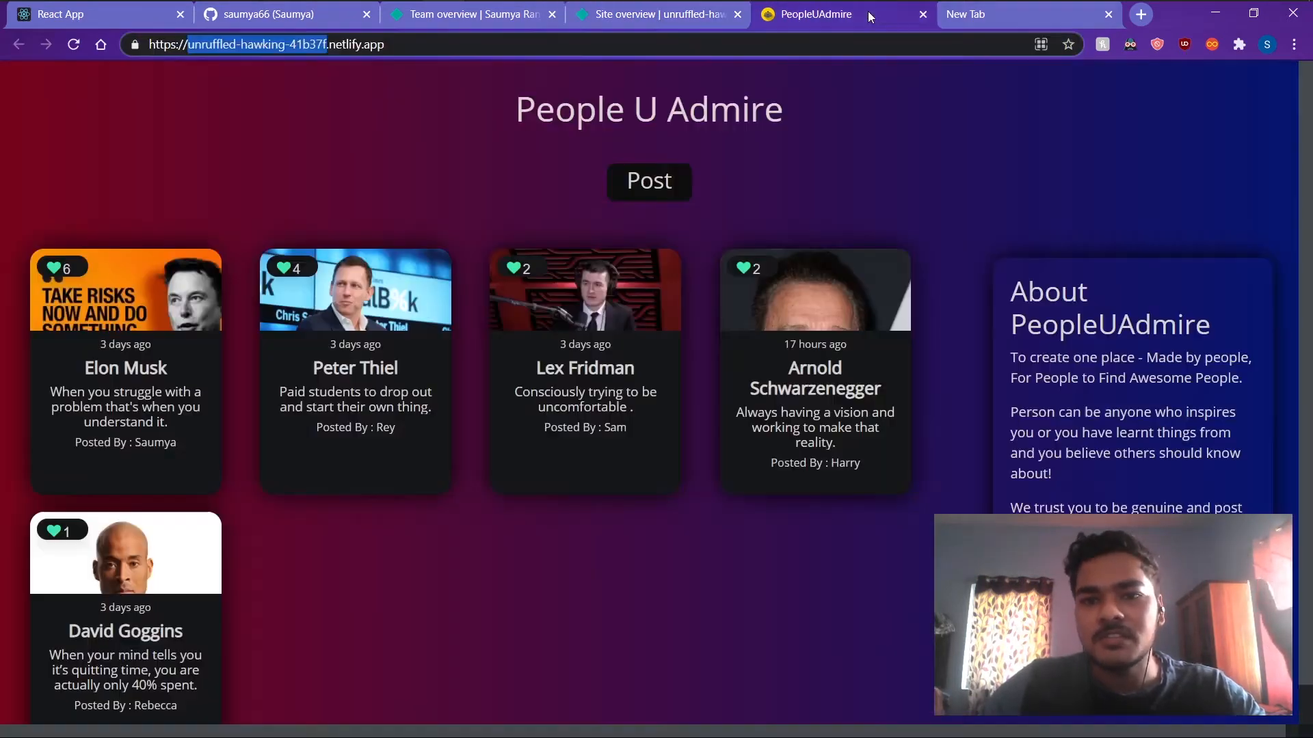
left_click(658, 13)
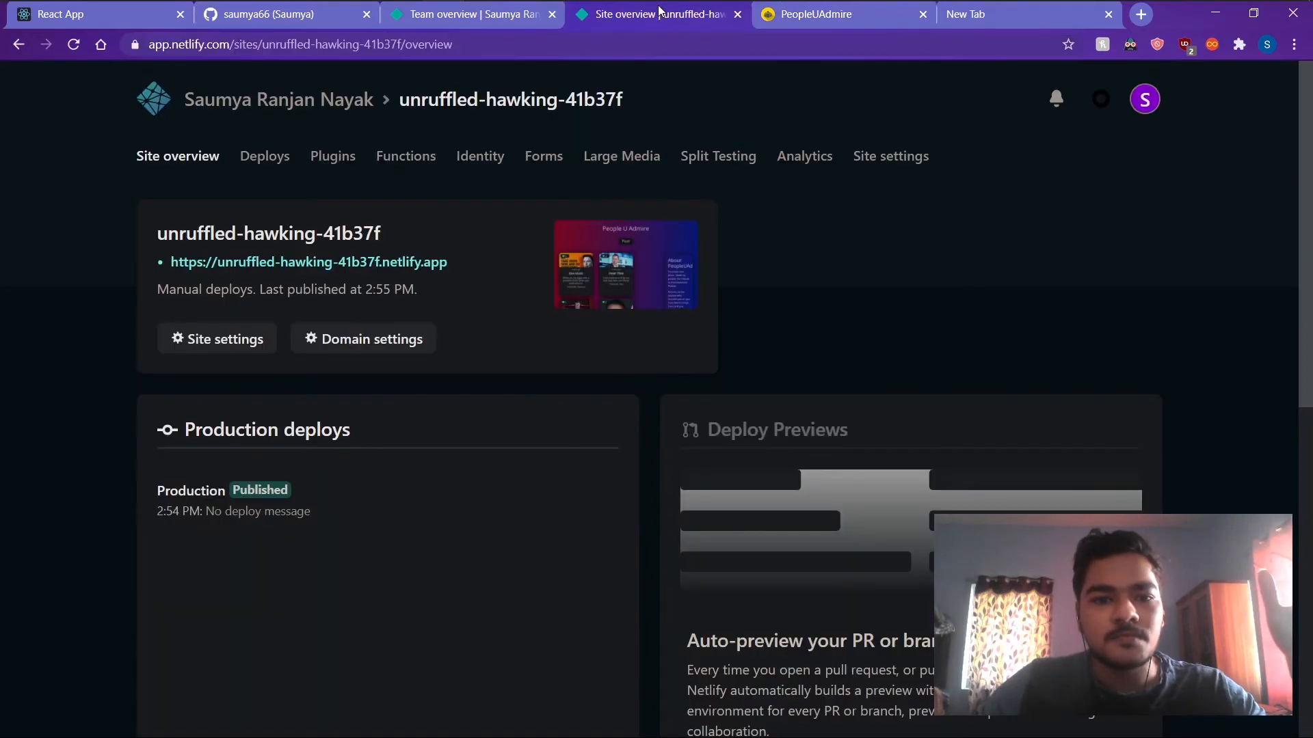
Look through the general and domain settings of the site and open the form for adding a custom domain.
left_click(214, 340)
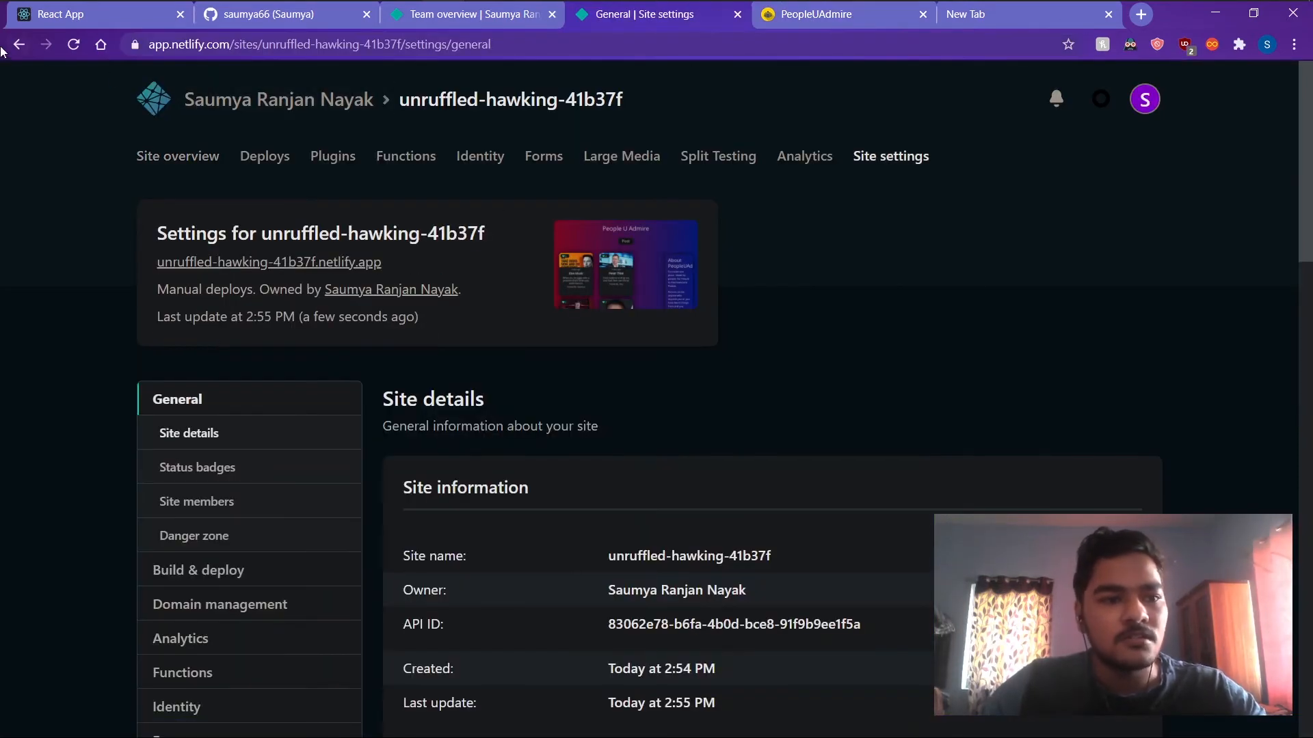
left_click(18, 43)
left_click(361, 340)
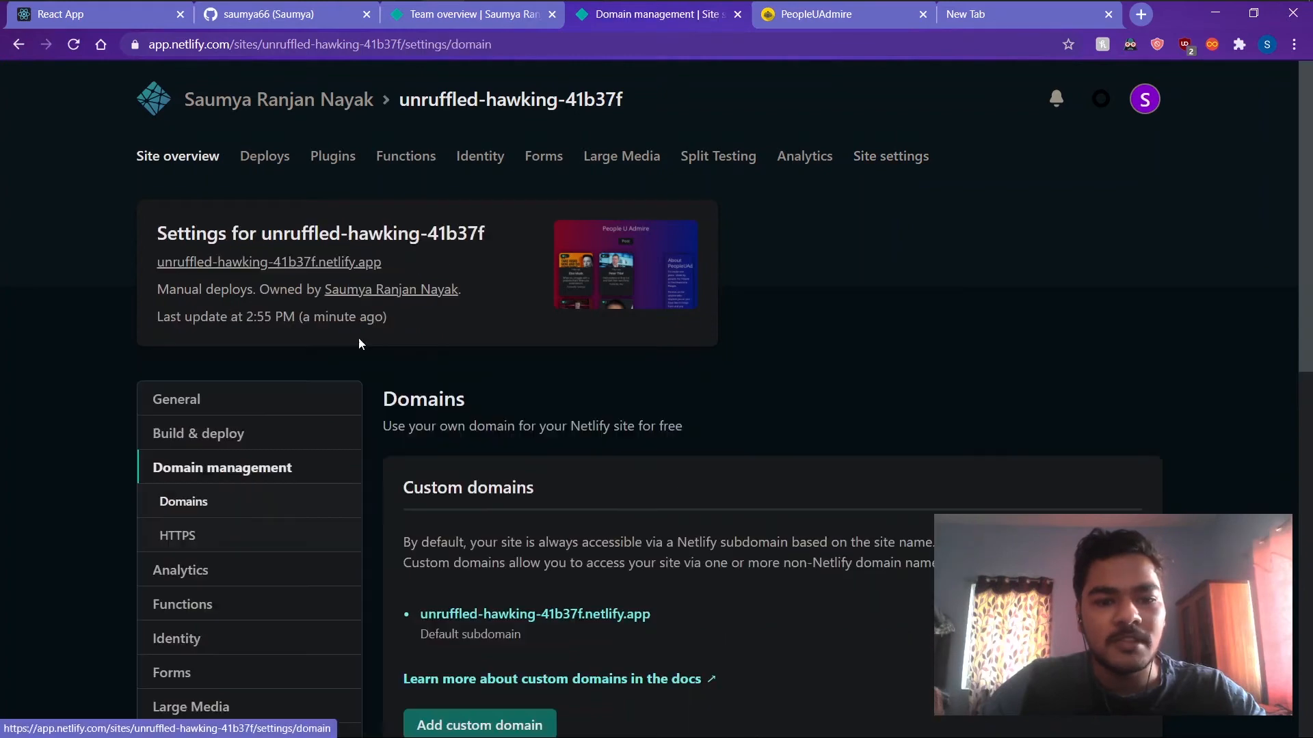
scroll(758, 472, "down", 3)
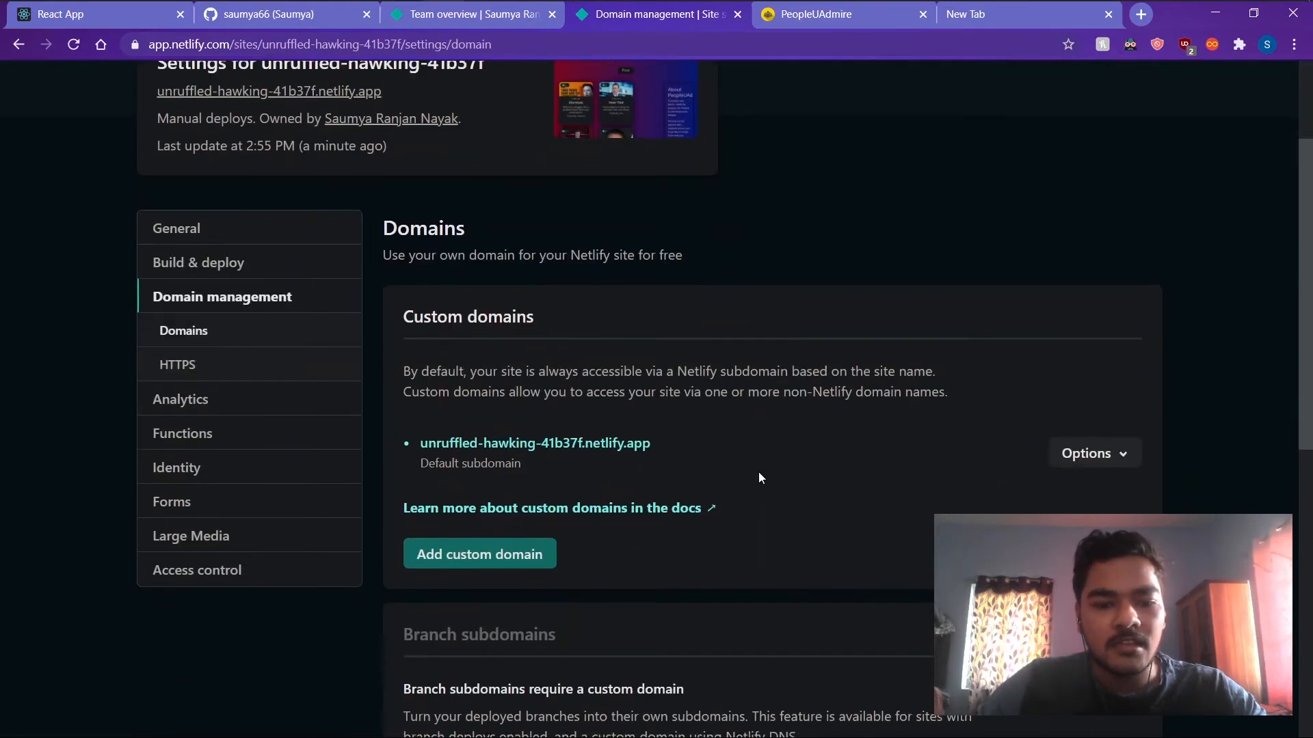
left_click(459, 550)
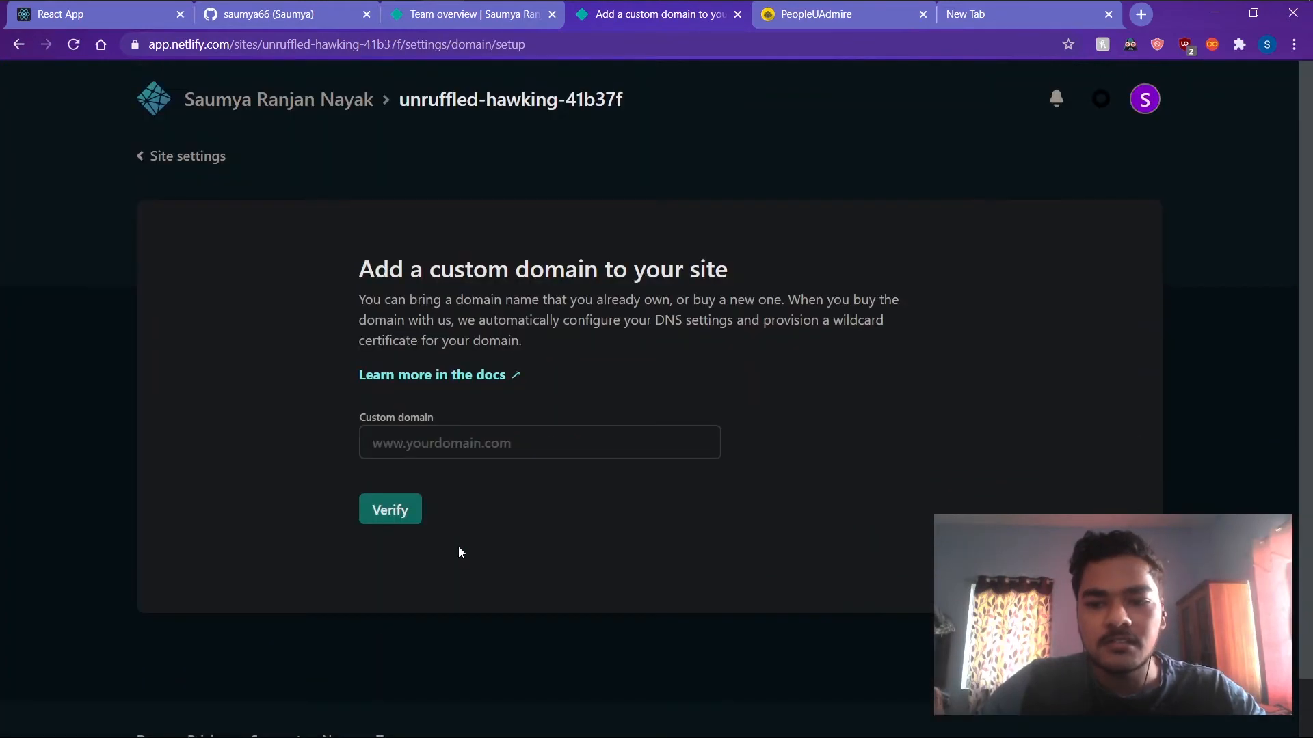
left_click(168, 155)
scroll(472, 547, "down", 3)
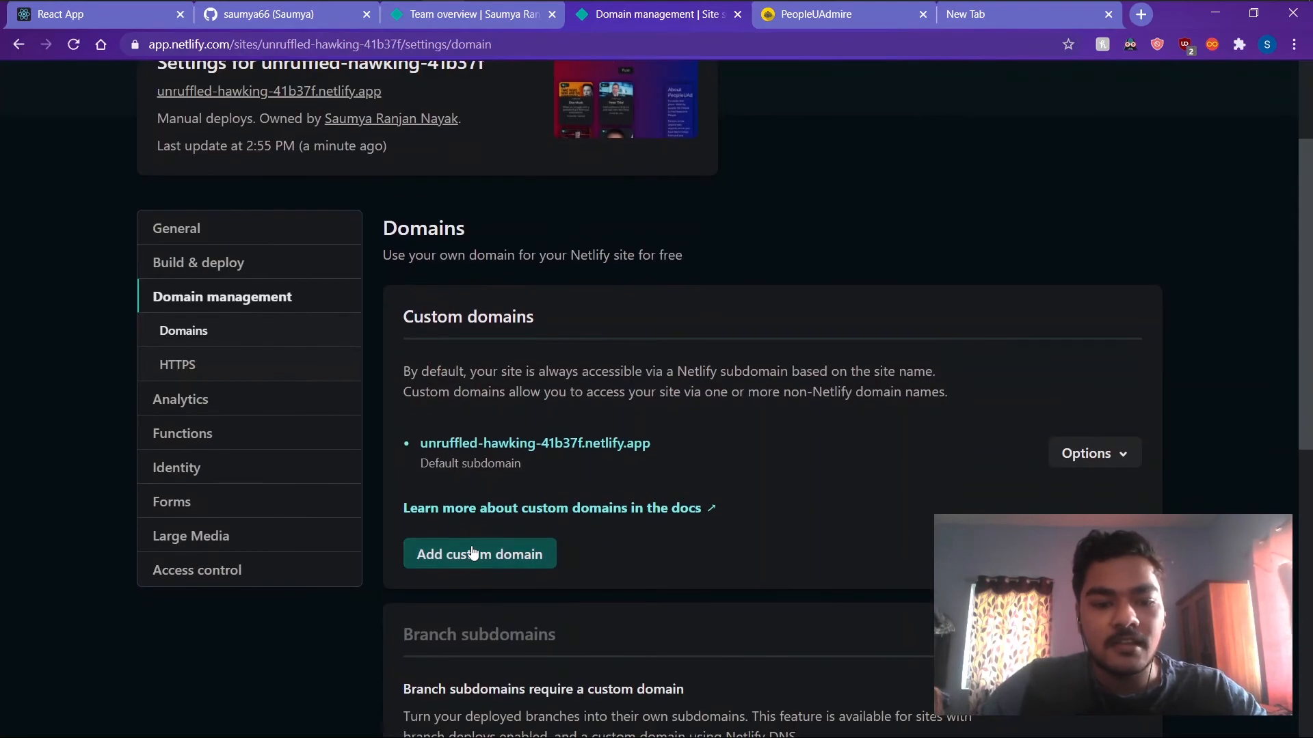
left_click(472, 549)
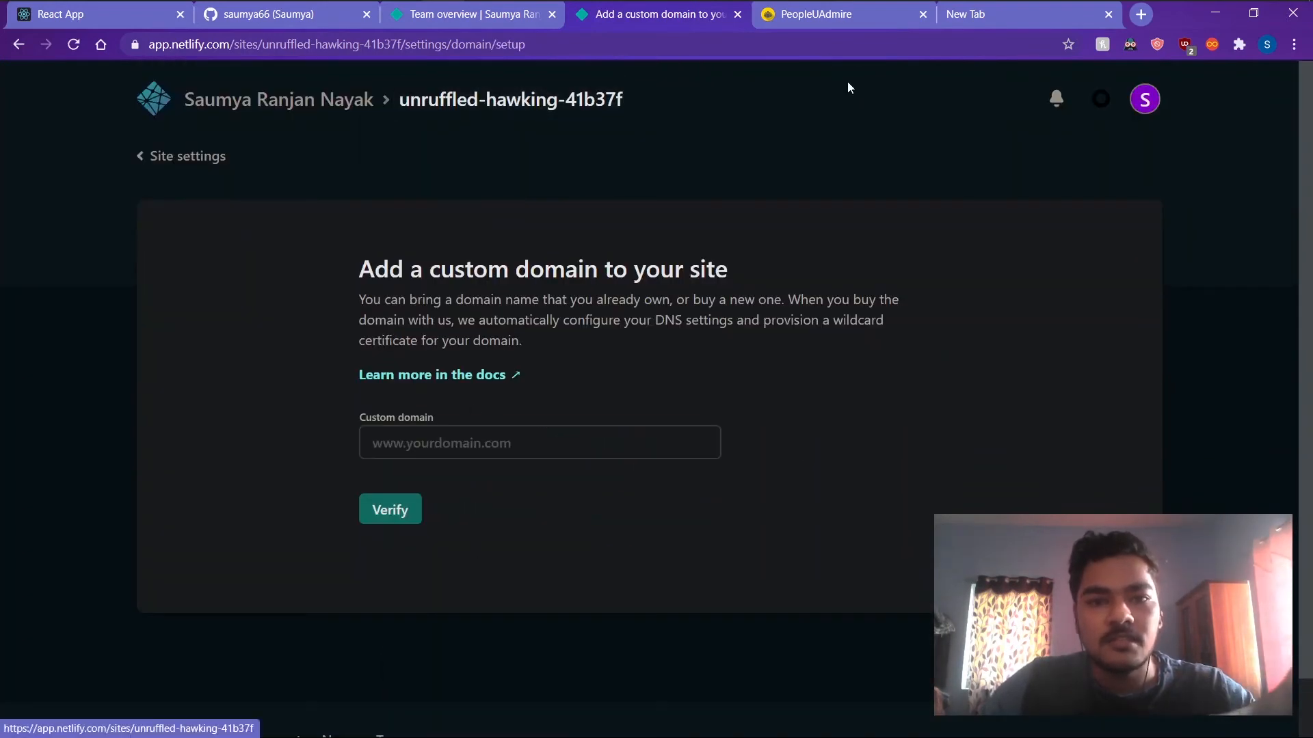
Examine the netlify.app ending of the deployed site's address alongside the empty custom domain form.
left_click(815, 15)
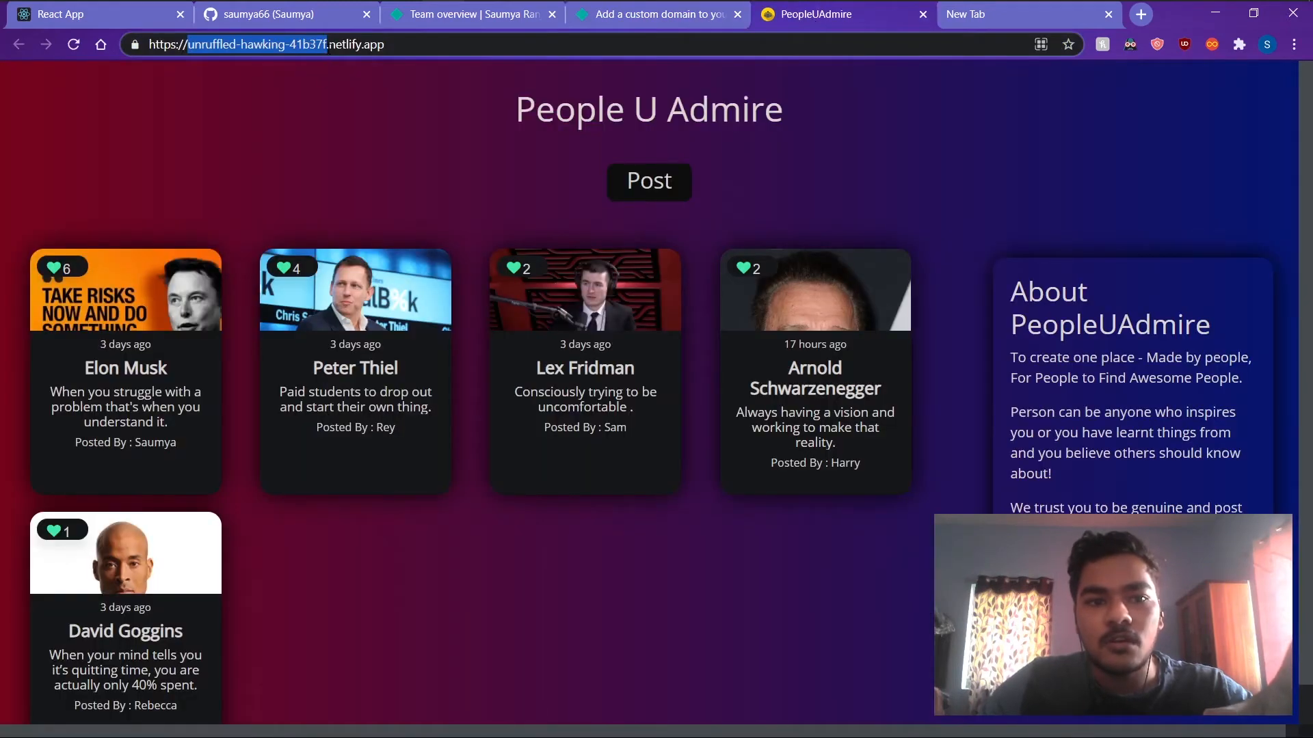
left_click_drag(329, 44, 385, 44)
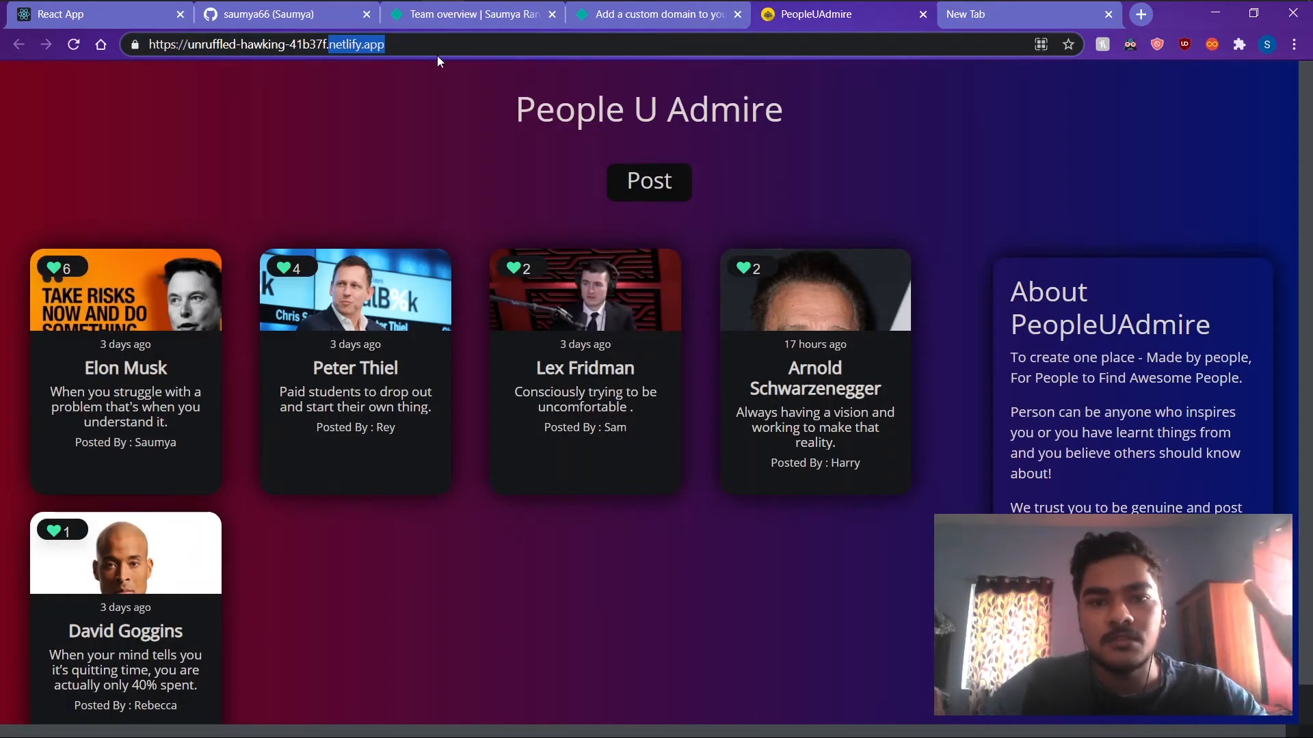
left_click(618, 18)
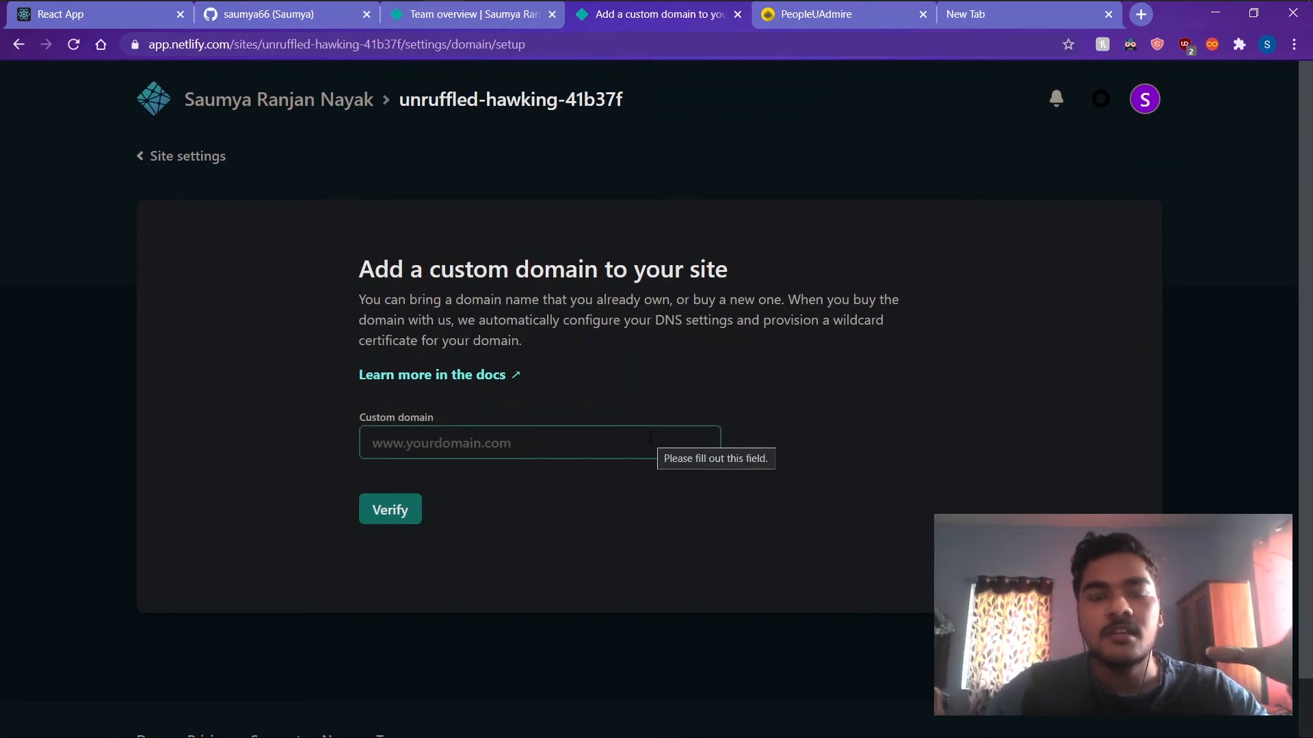
left_click(781, 17)
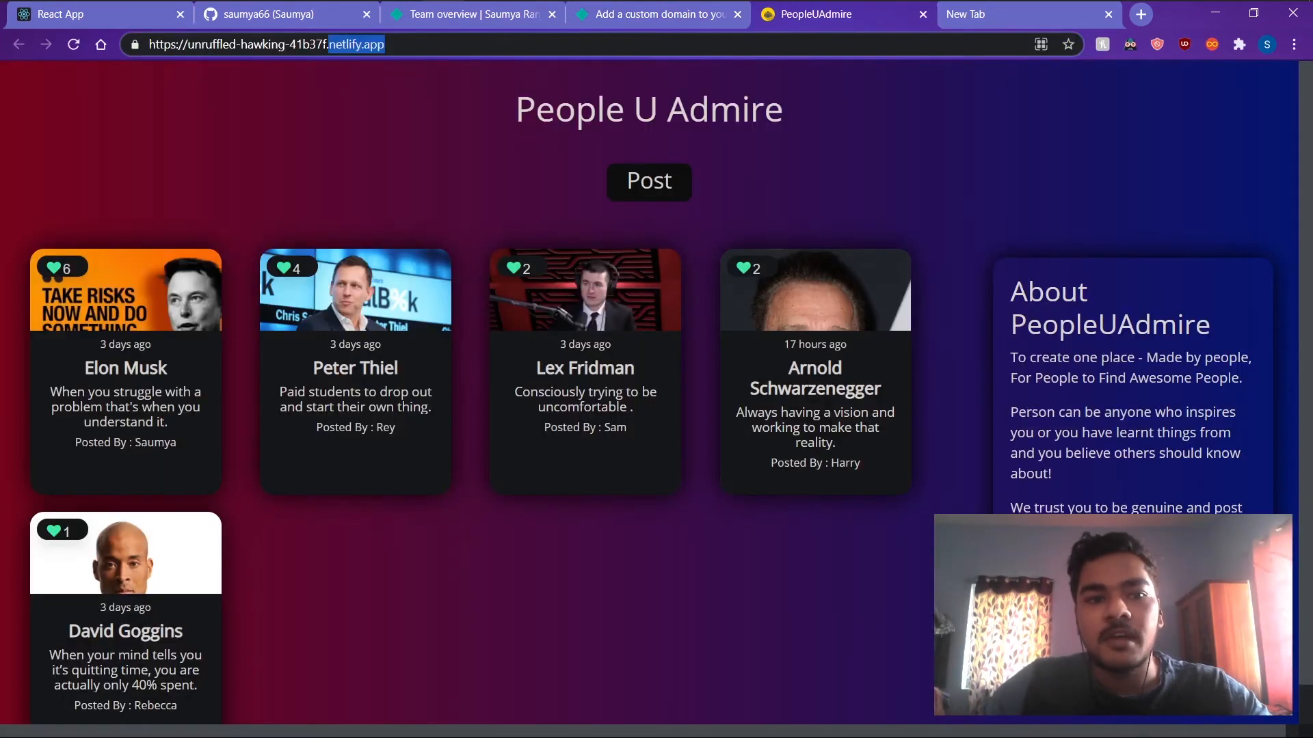
left_click(668, 21)
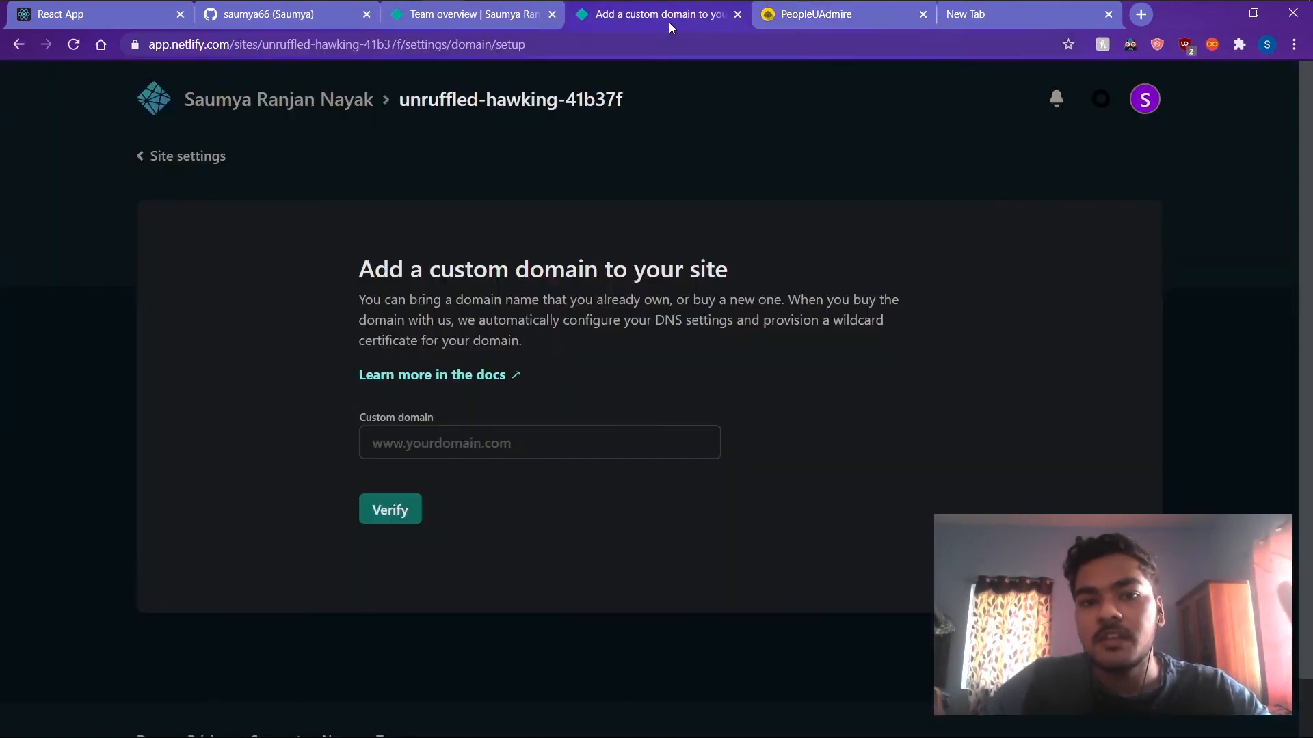
left_click(445, 452)
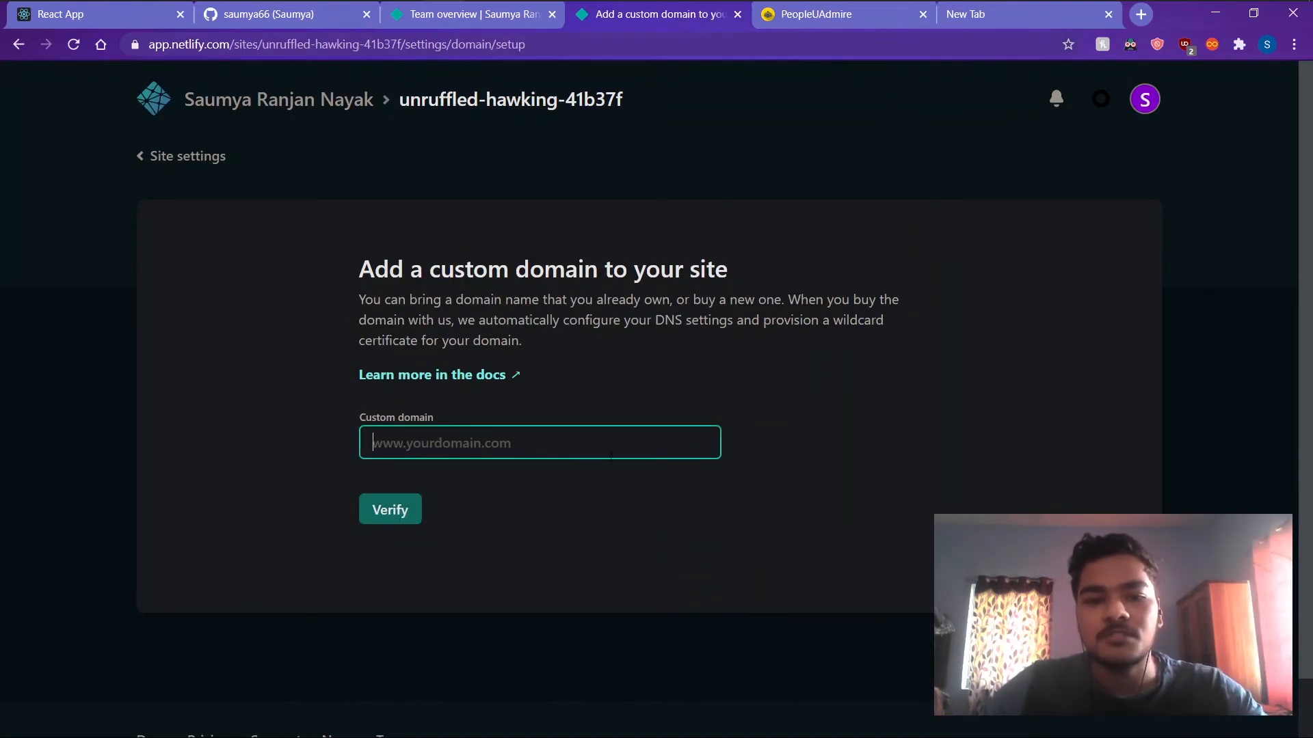
Leave the custom domain form and change the site name of the default Netlify subdomain to people-u-admire, saving the change.
left_click(196, 162)
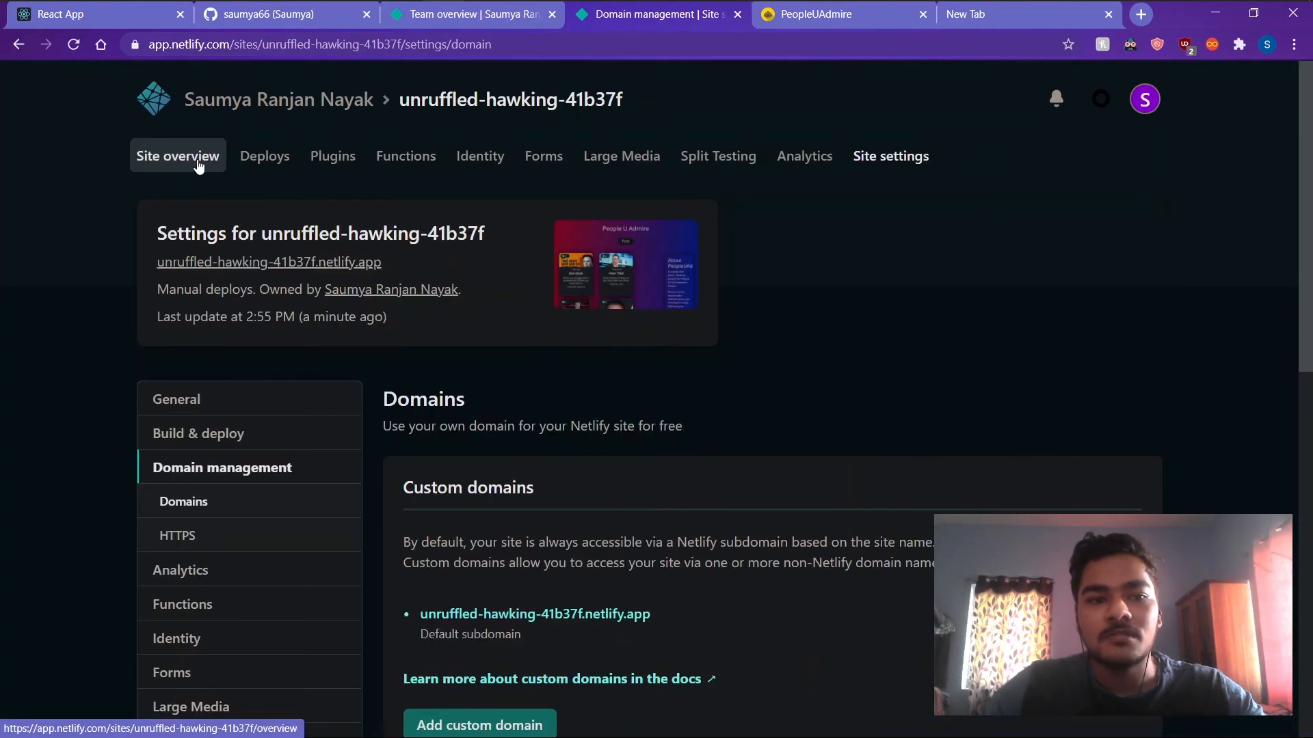
scroll(807, 382, "down", 1)
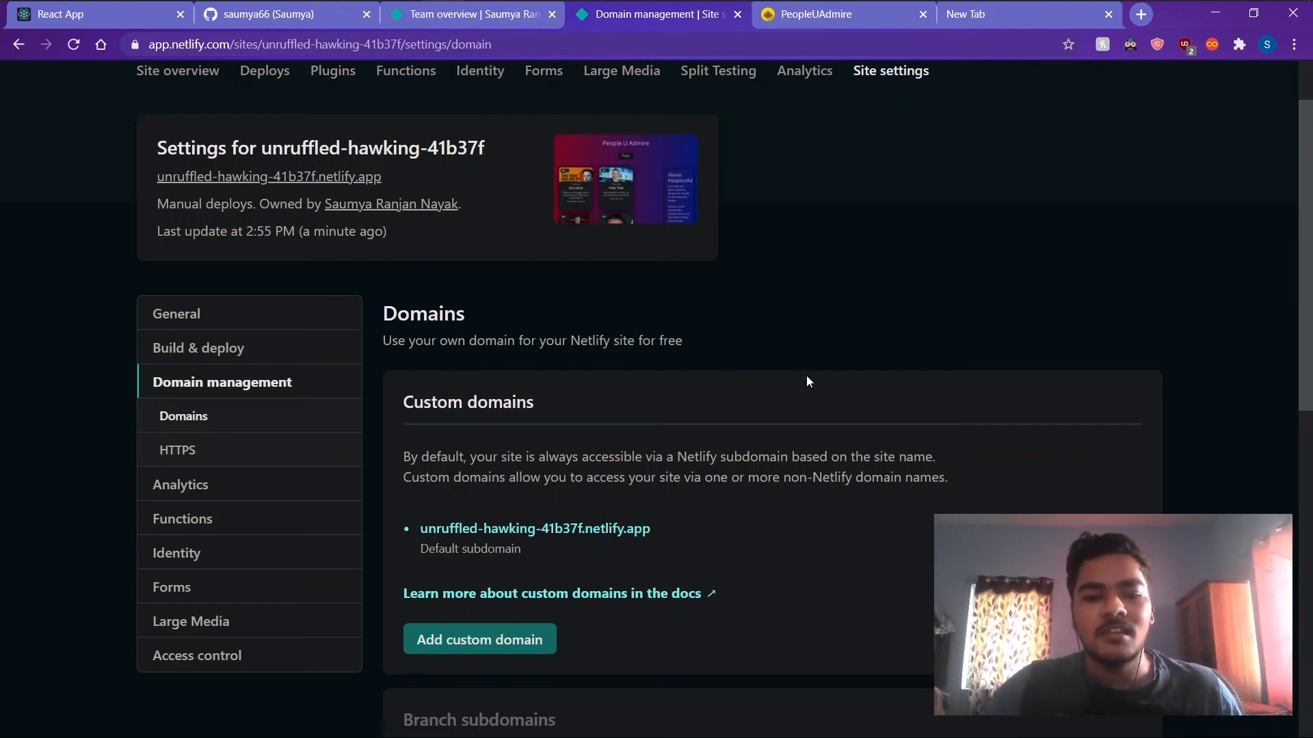
scroll(806, 376, "down", 1)
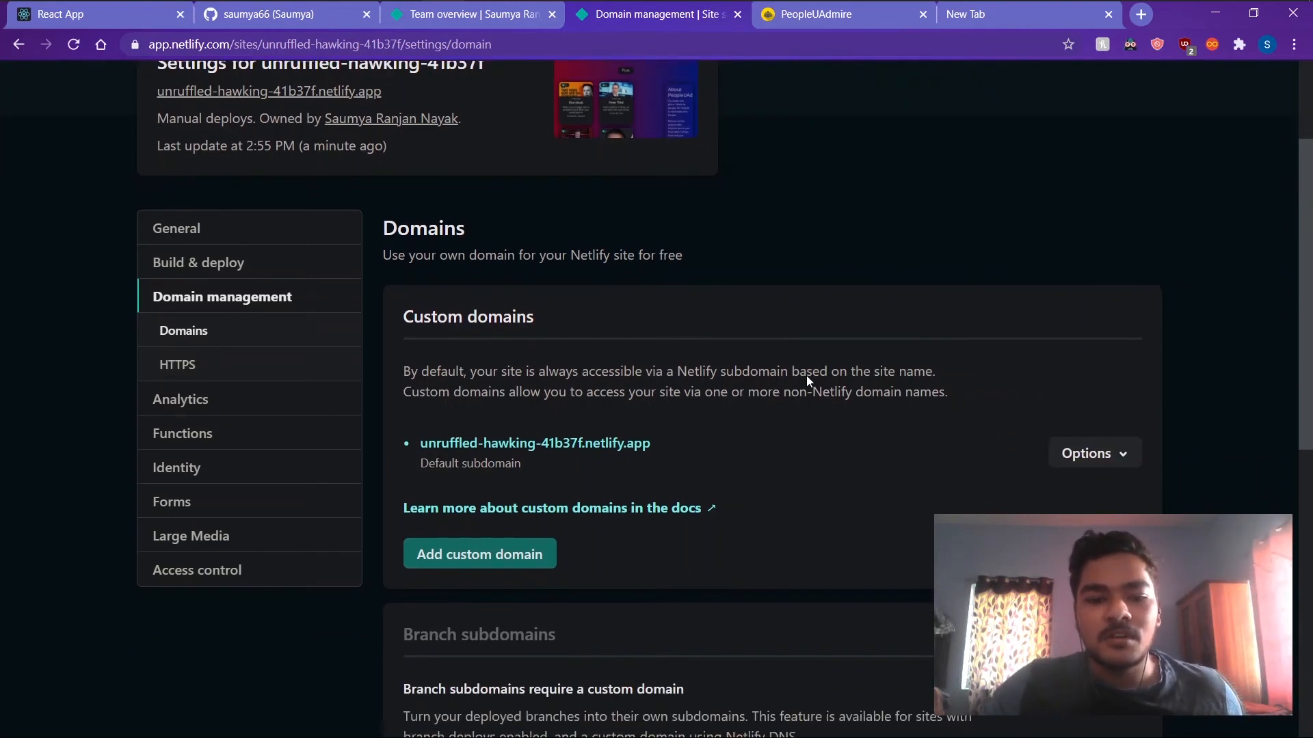
left_click(1089, 466)
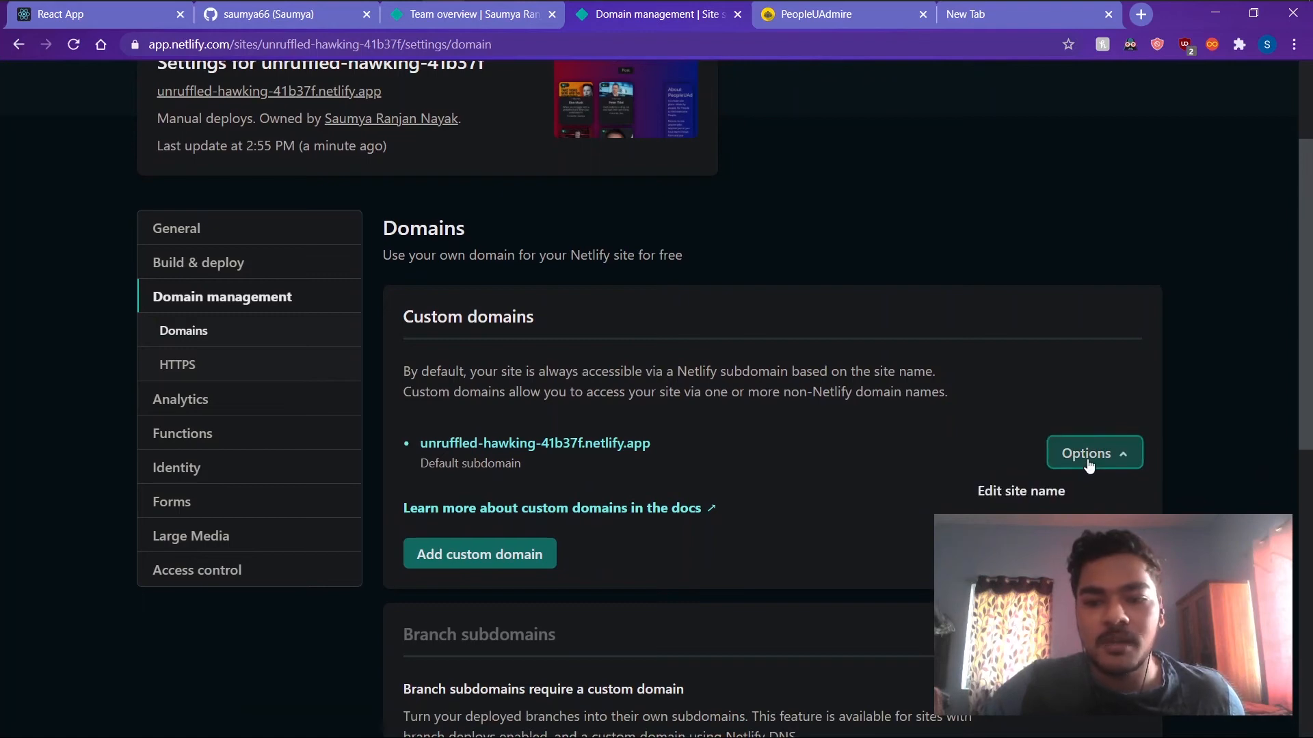
left_click(1037, 492)
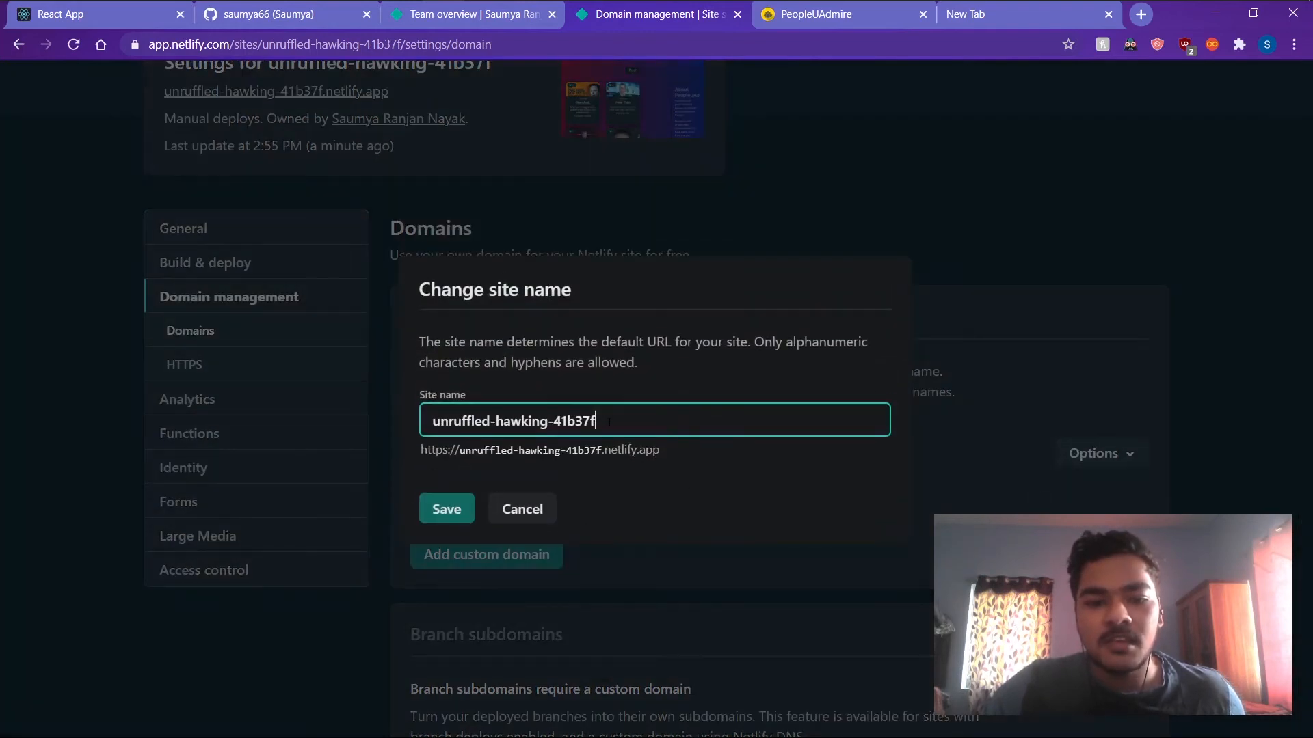
key("ctrl+a")
type("p")
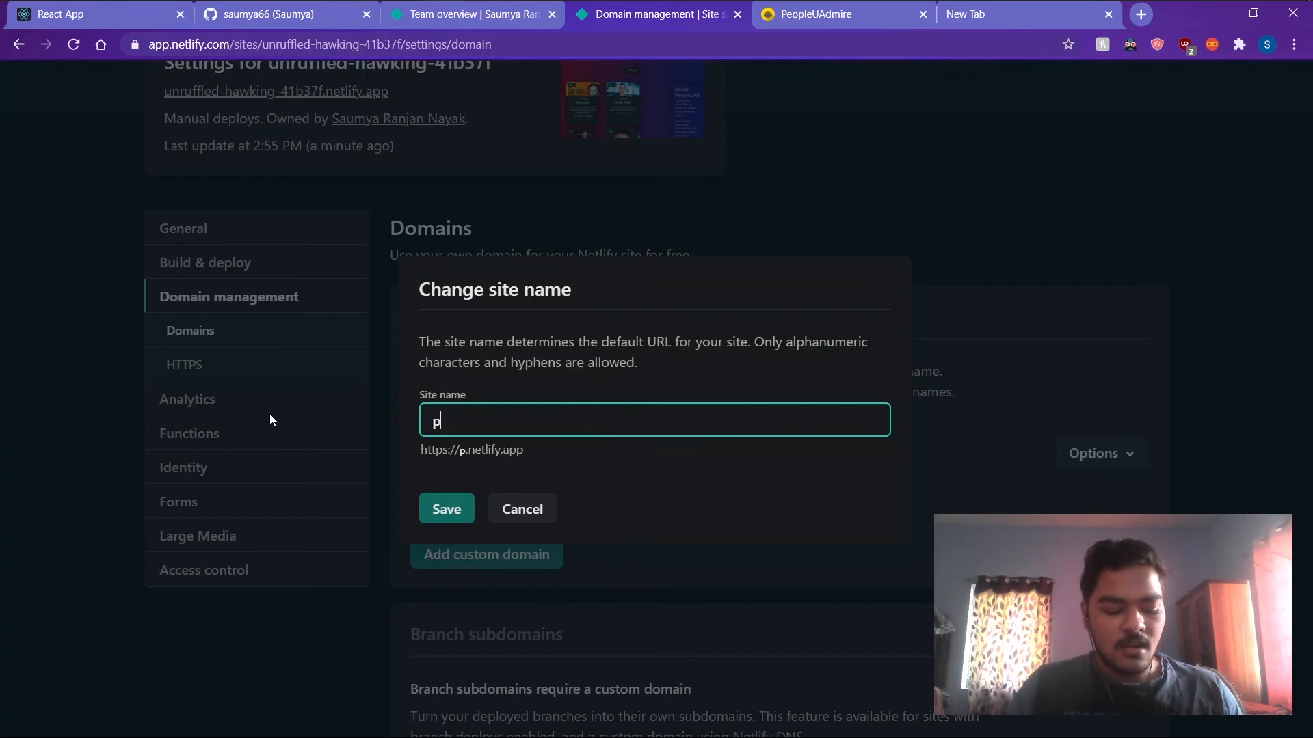
type("eople")
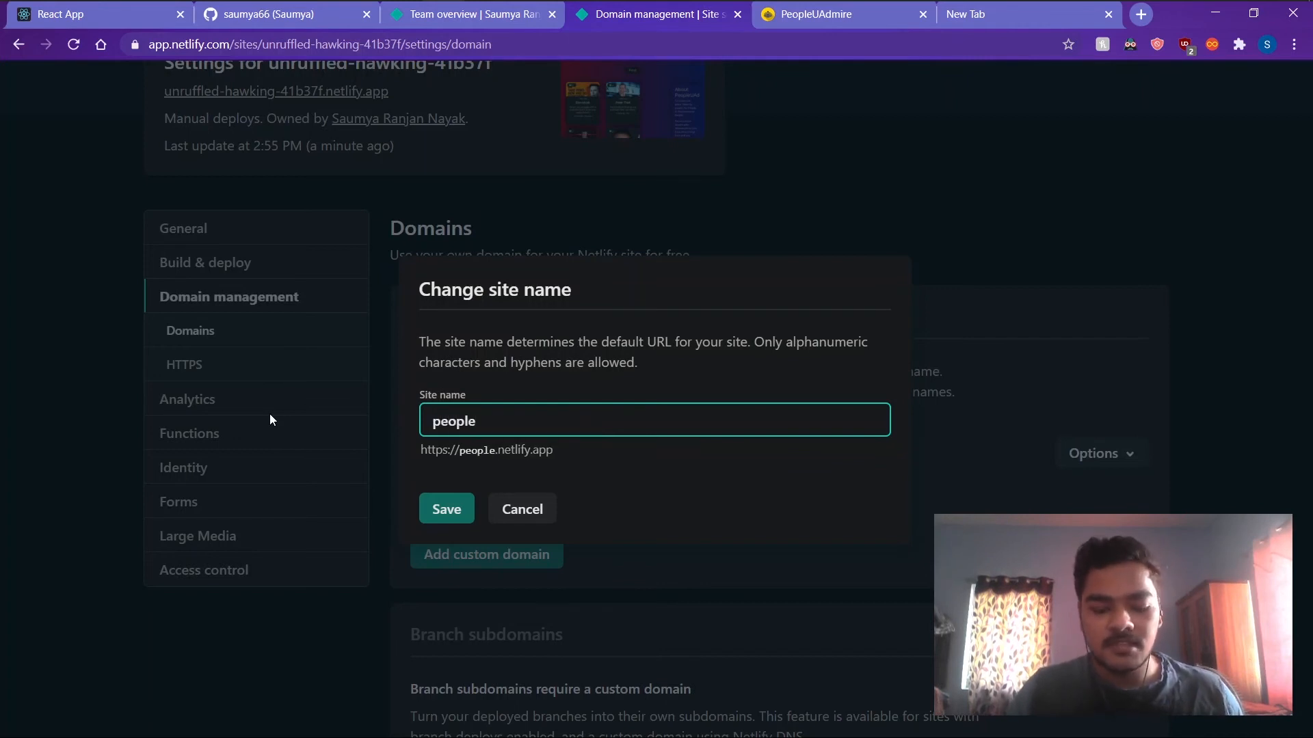
type("-u")
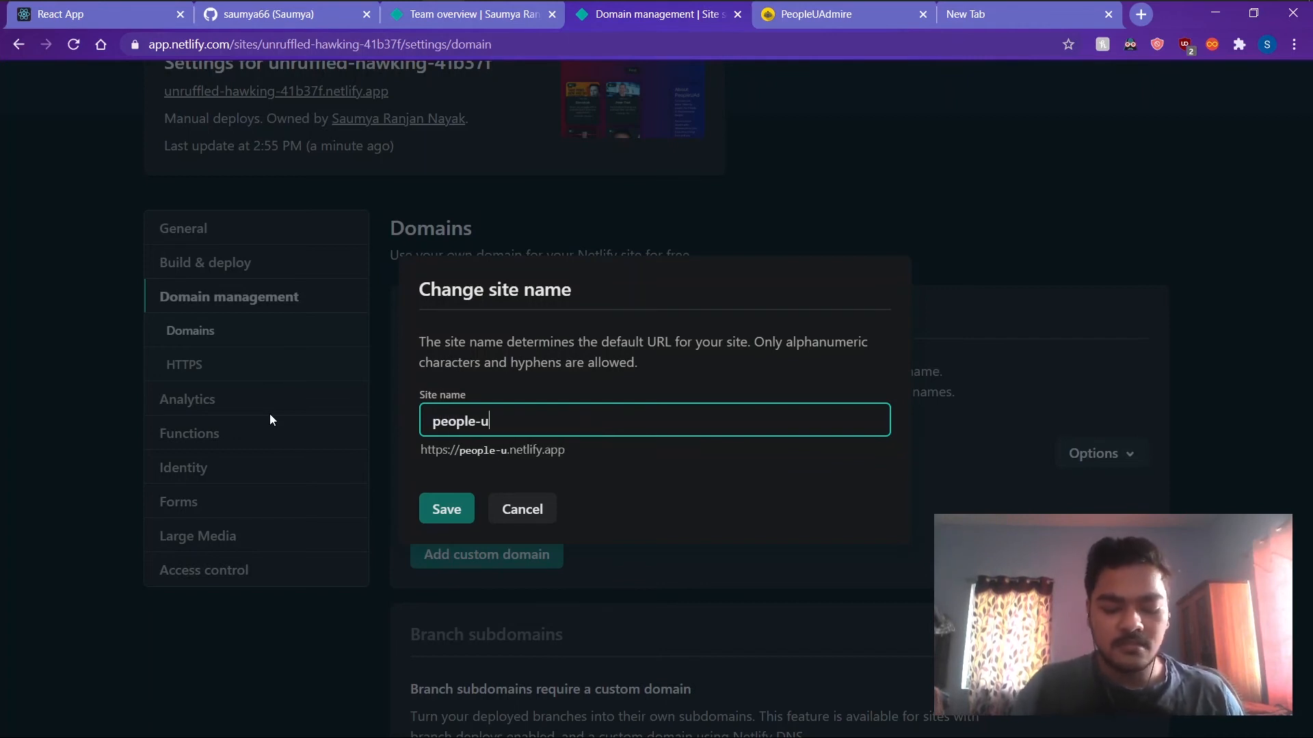
type("-admire")
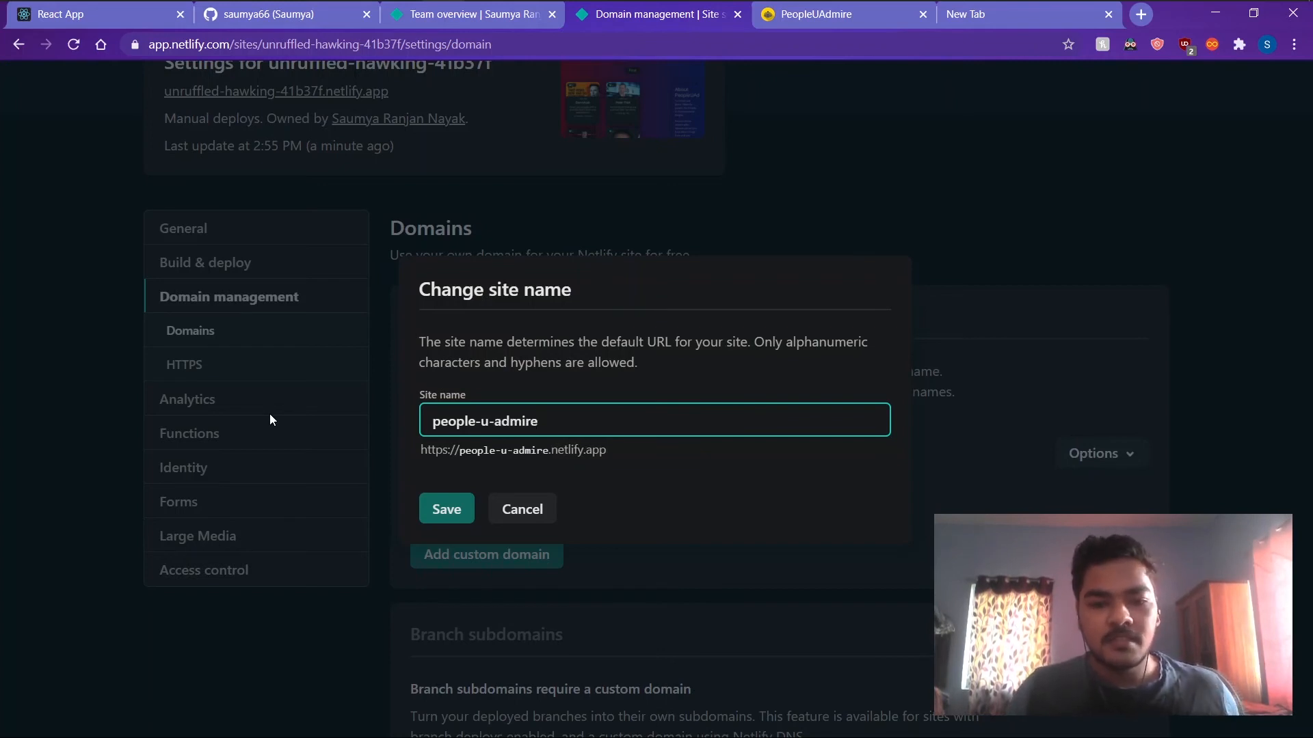
left_click(446, 507)
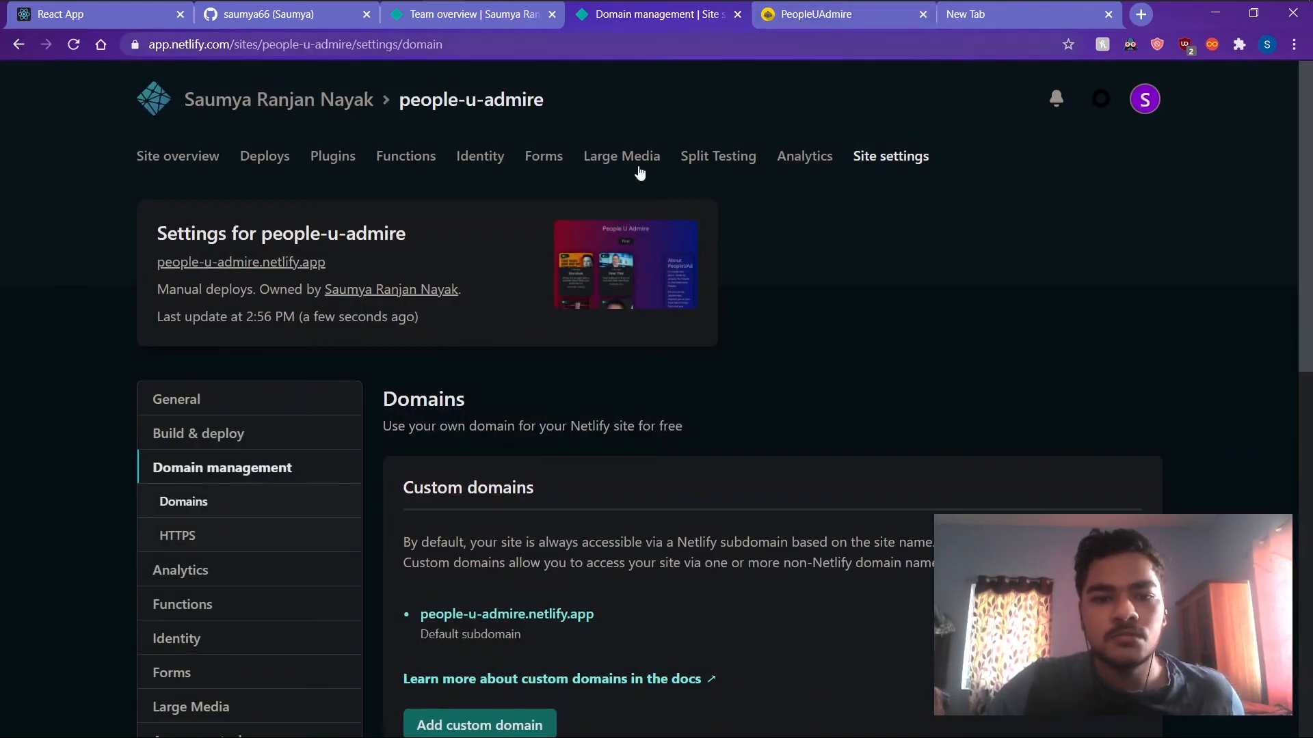
Load the deployed PeopleUAdmire site at its new address, people-u-admire.netlify.app, in place of the old subdomain.
left_click(803, 17)
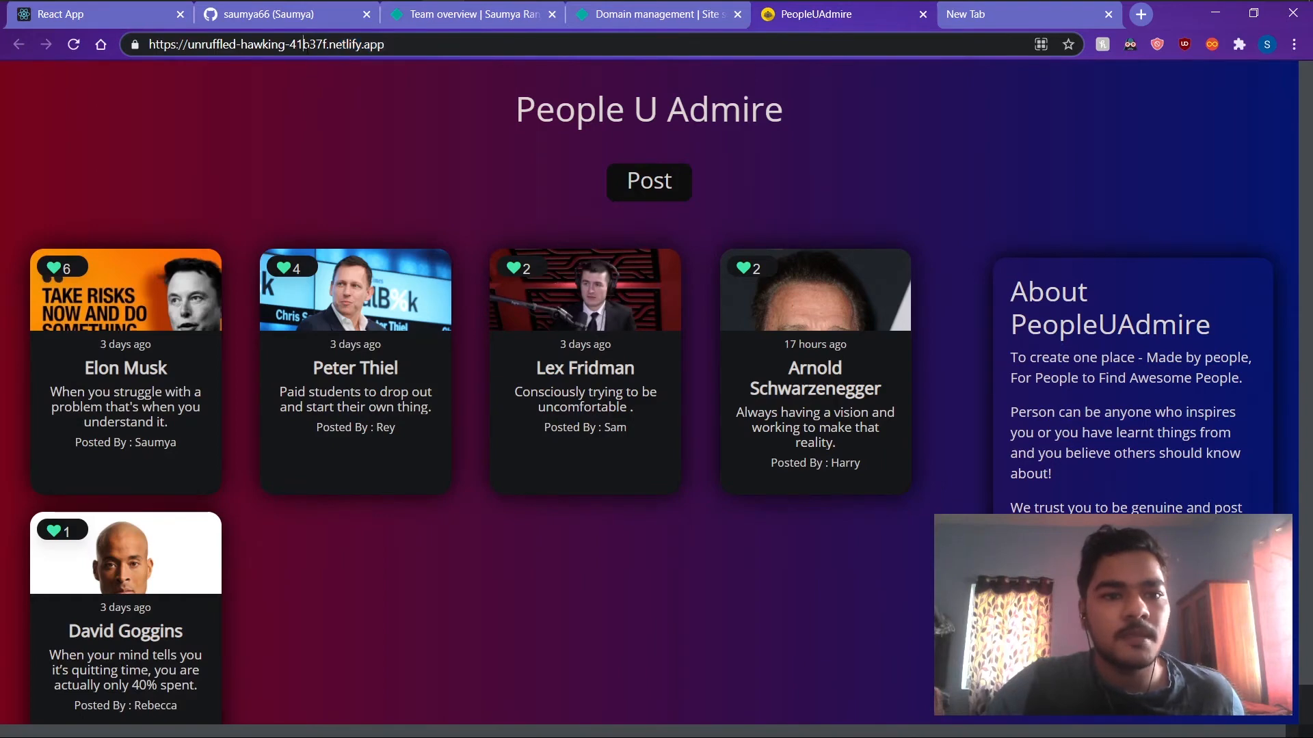
left_click_drag(329, 44, 50, 37)
type("peop")
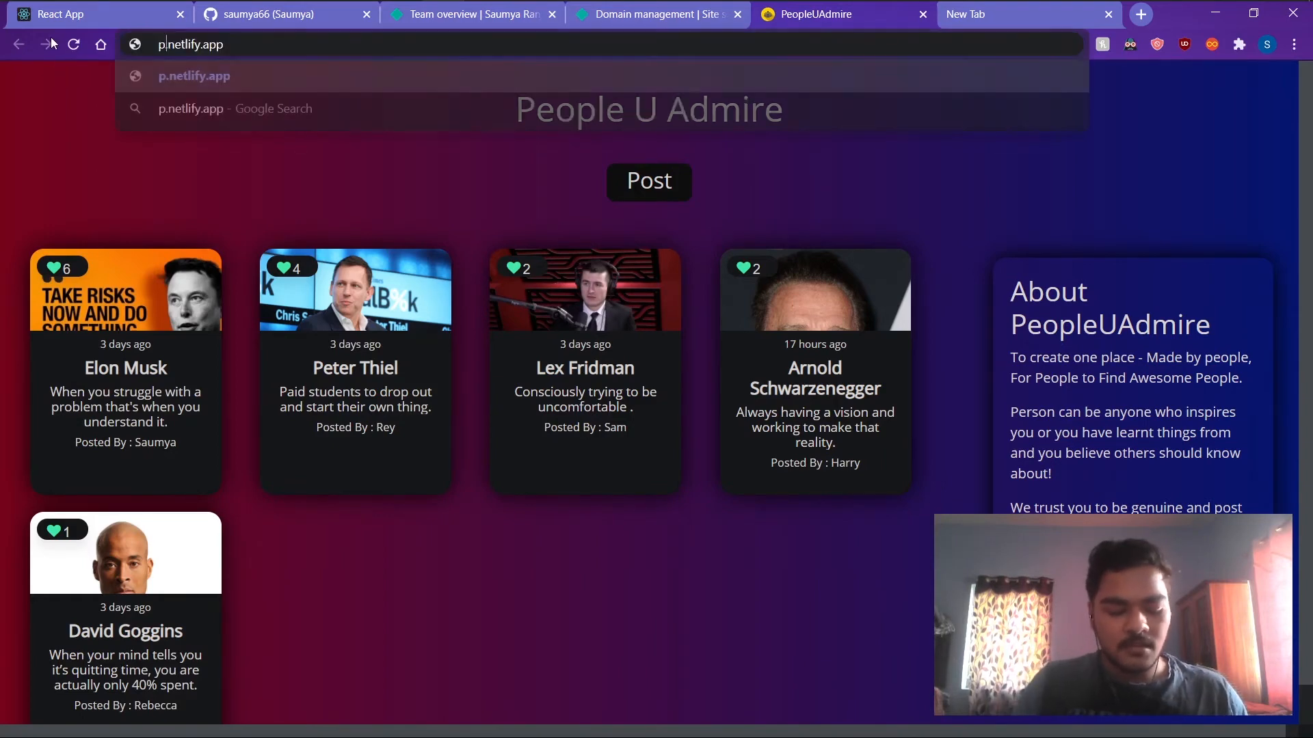
type("le-u-")
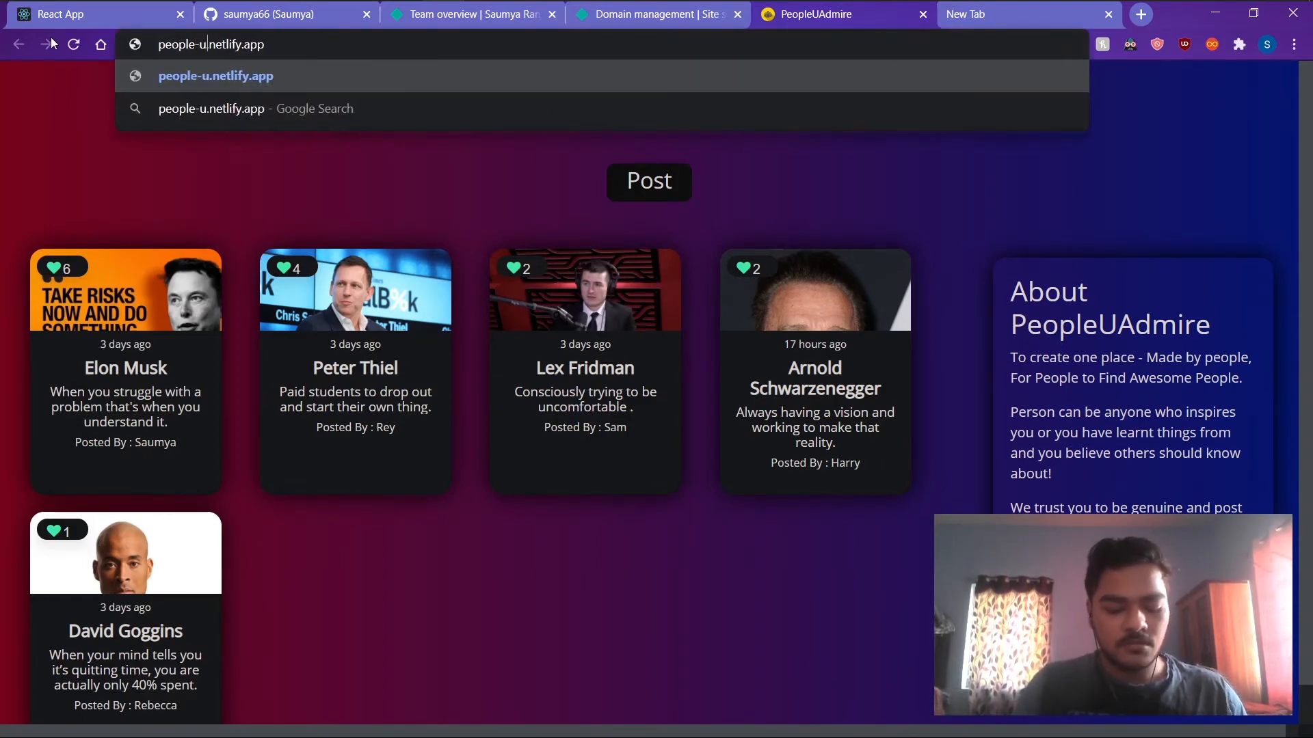
type("admire")
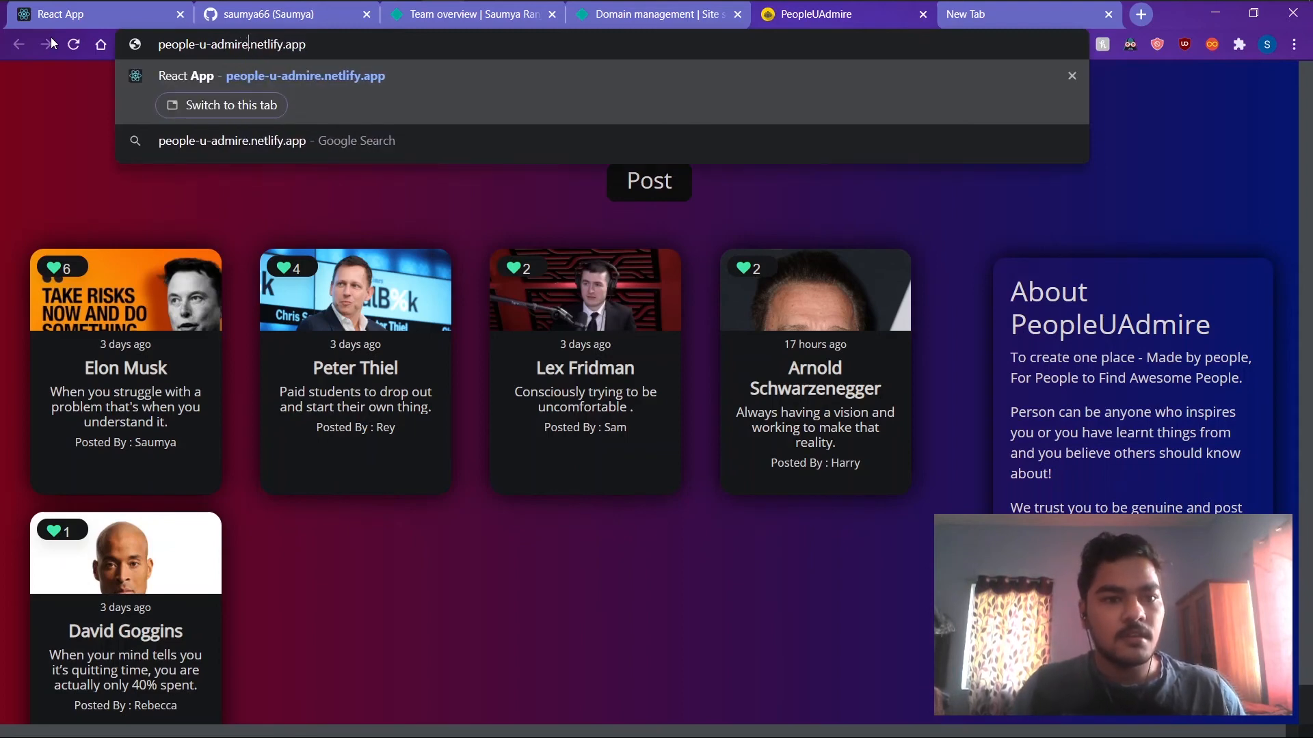
key("Return")
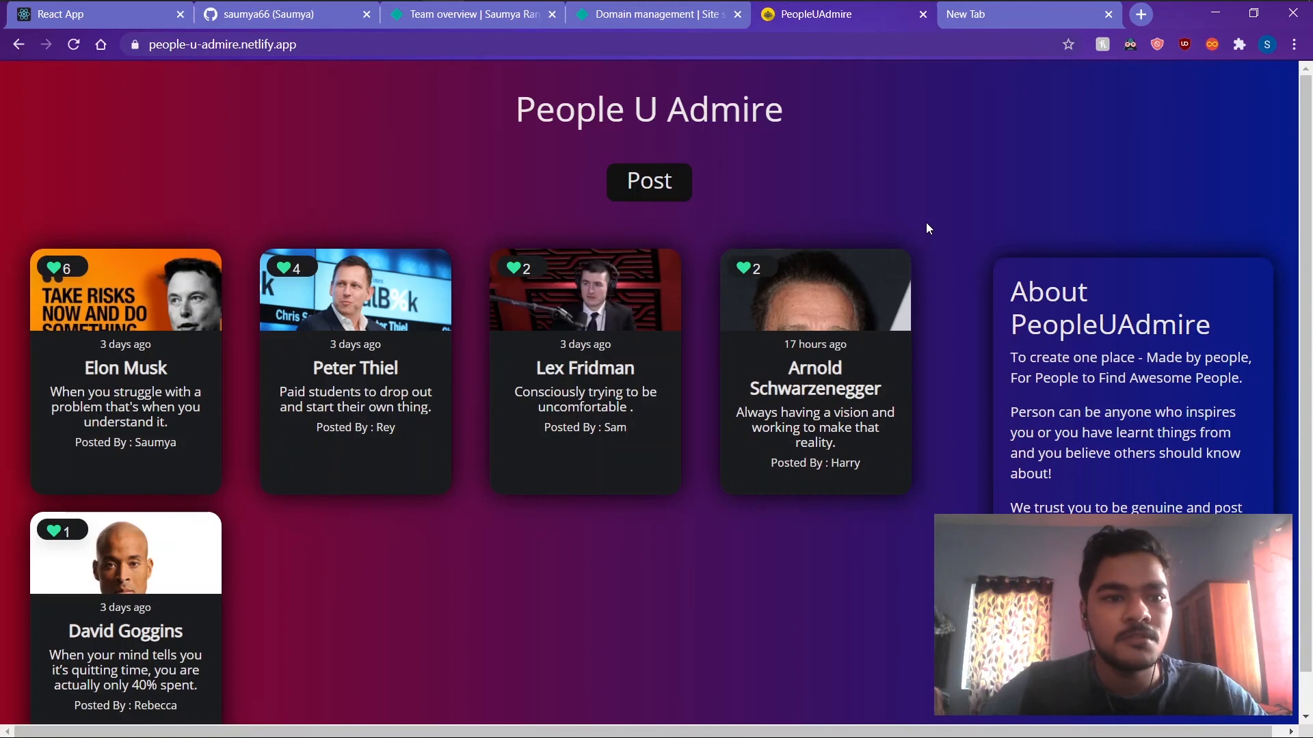
Return to the site's Netlify domain settings and go on to the Netlify team overview page.
left_click(662, 21)
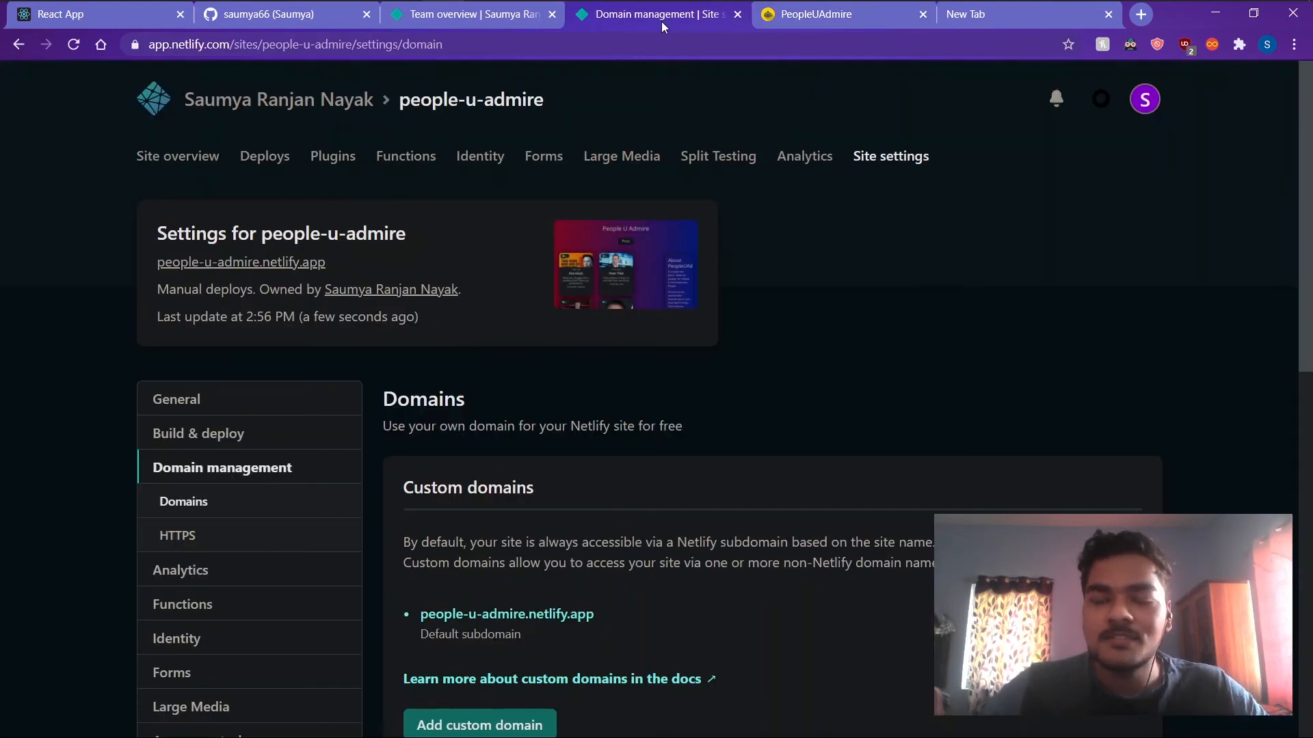
left_click(470, 20)
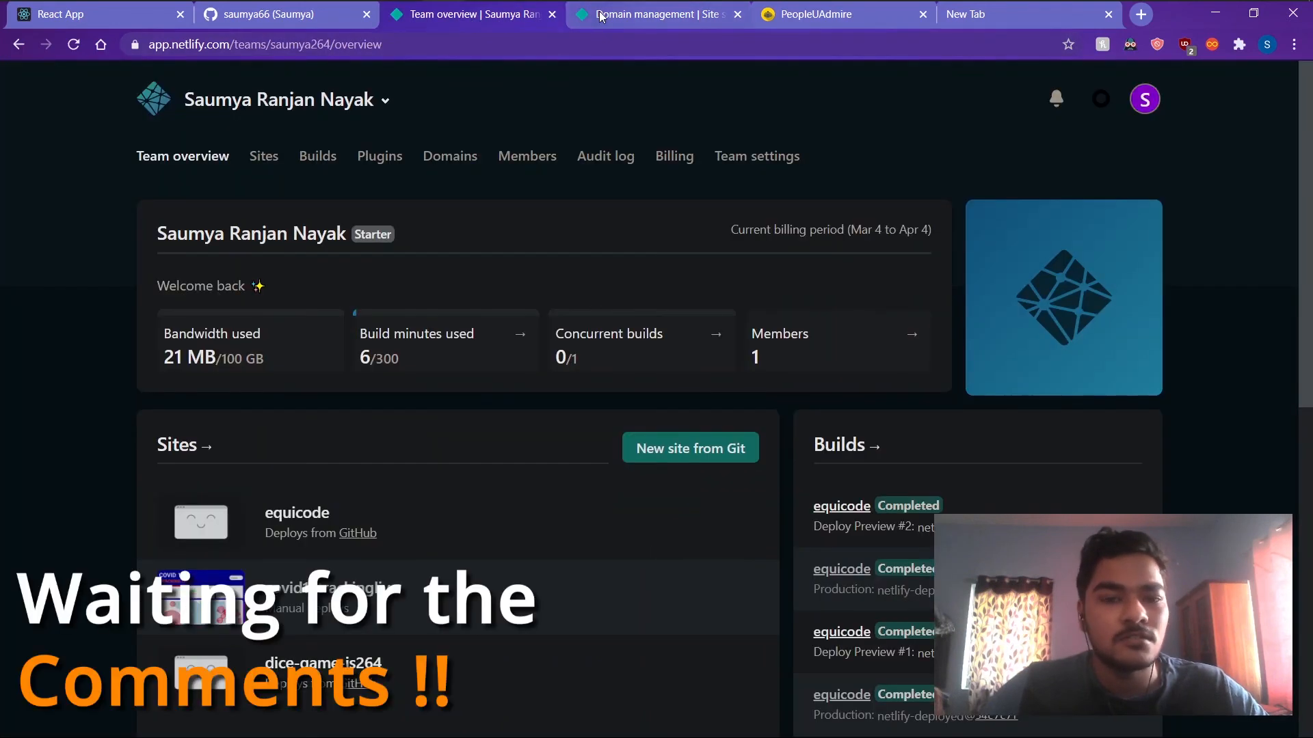